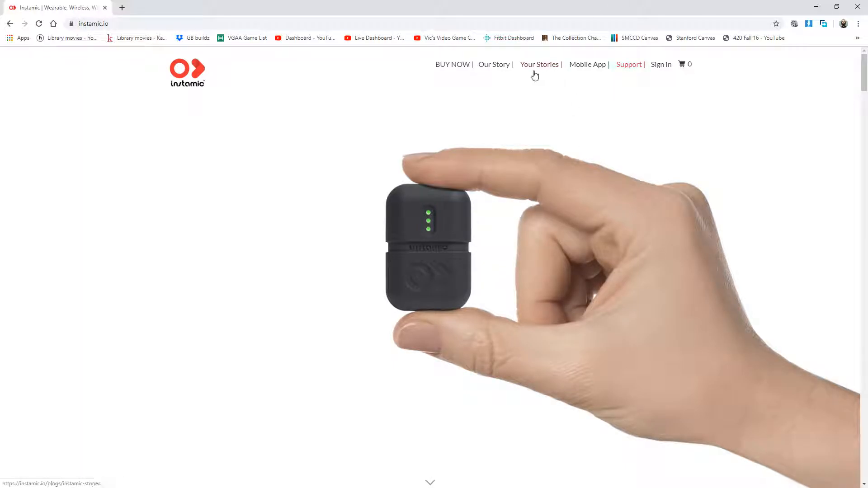
Look through the Instamic shop's full product listing and return to the site's home page
left_click(453, 68)
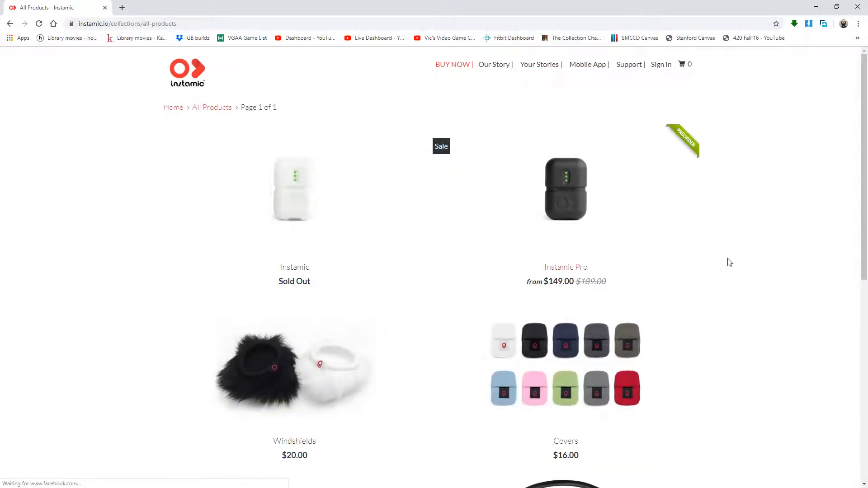
scroll(706, 266, "down", 2)
scroll(568, 194, "up", 1)
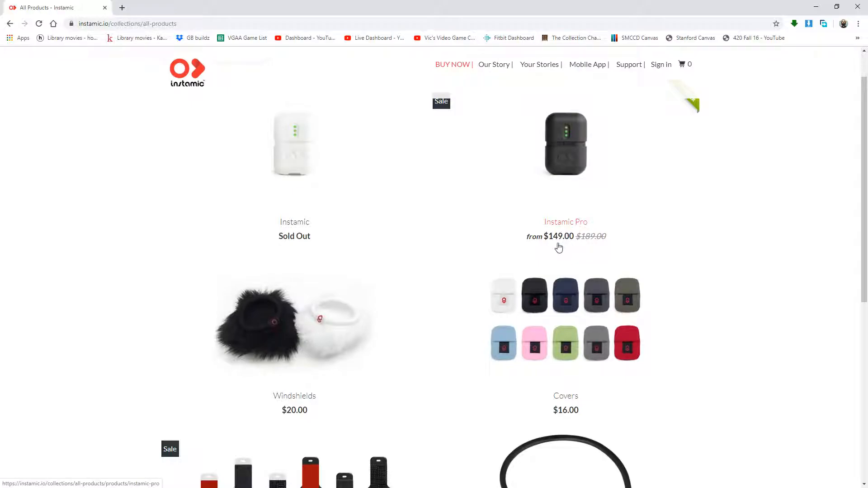
scroll(754, 339, "down", 4)
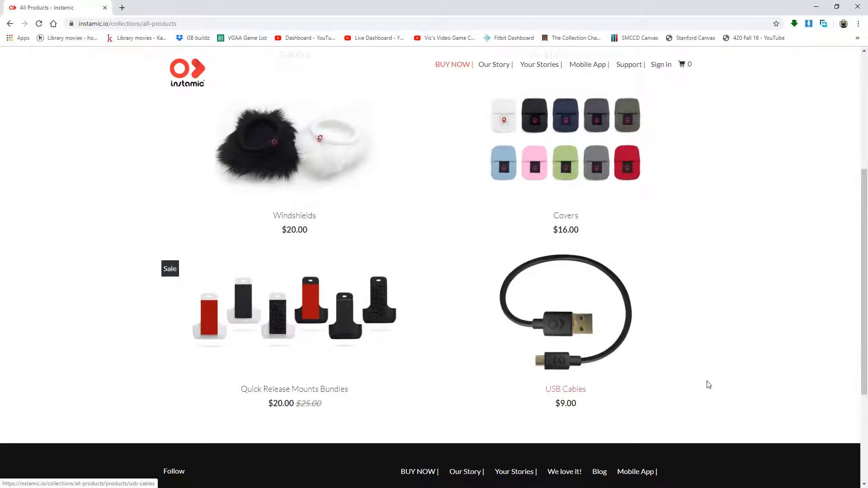
scroll(705, 383, "up", 5)
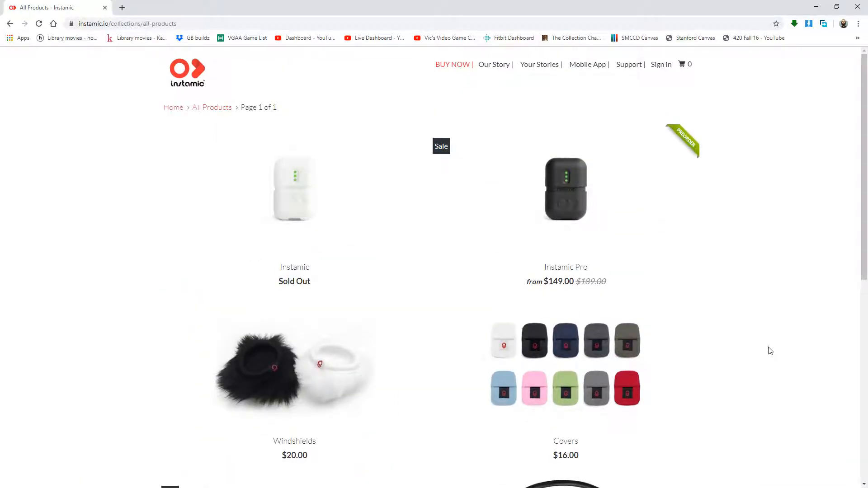
scroll(754, 339, "down", 3)
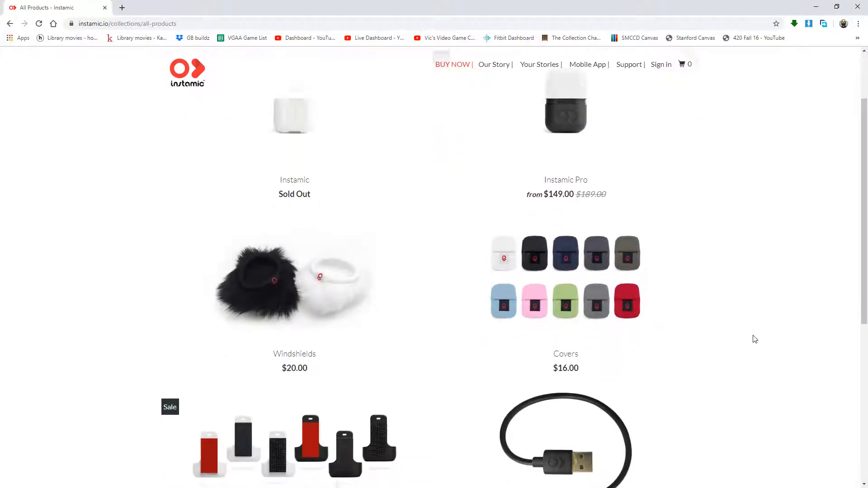
scroll(754, 322, "down", 3)
scroll(753, 320, "up", 6)
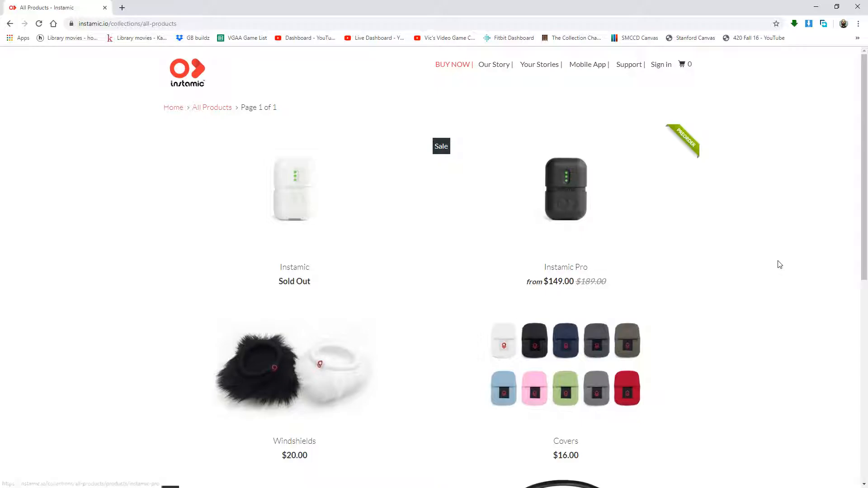
left_click(11, 24)
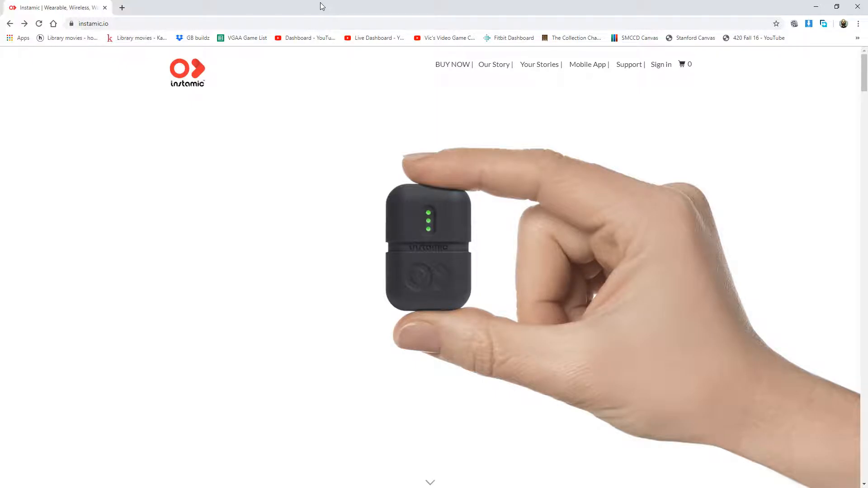
Switch to Audacity and import briefhist_zx.wav from the VO folder, making a copy of the file before editing
left_click_drag(321, 6, 867, 91)
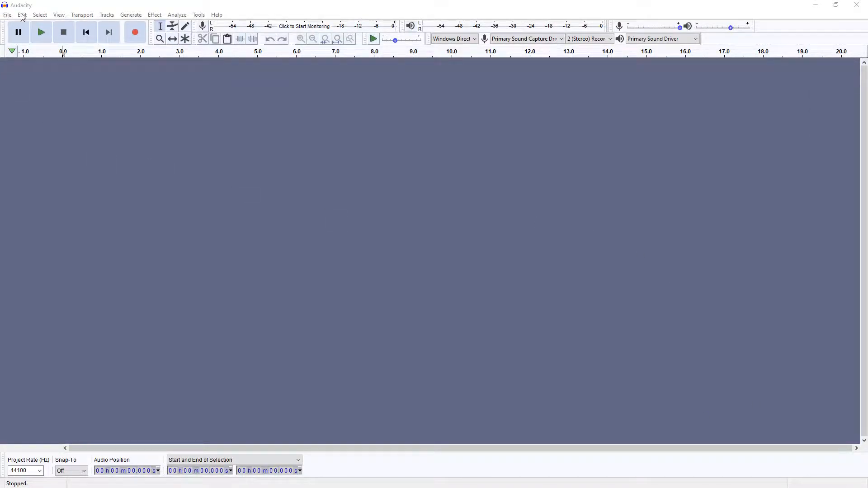
left_click(52, 7)
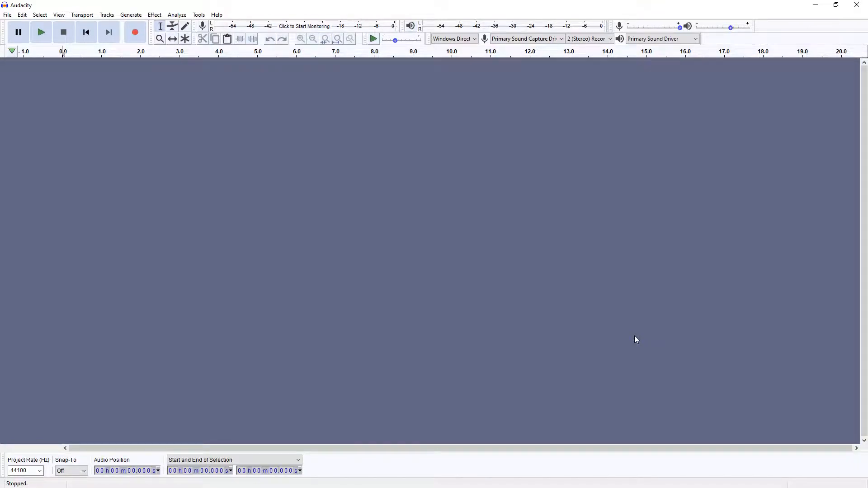
left_click(7, 15)
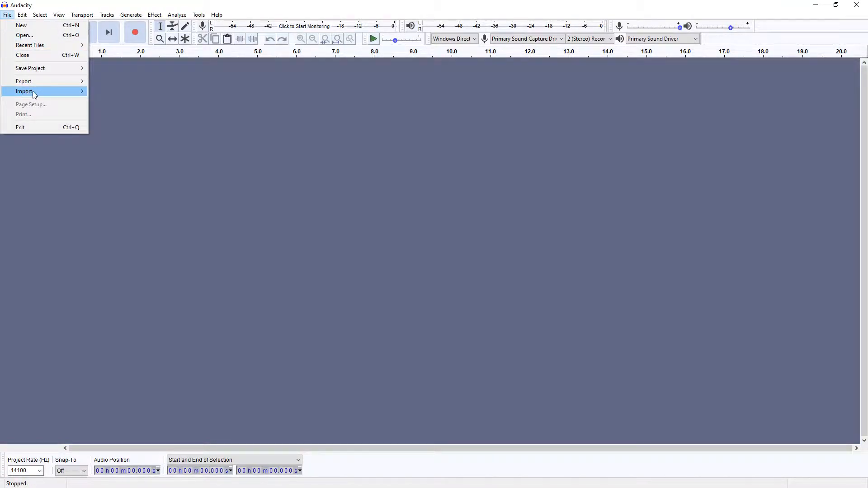
left_click(105, 91)
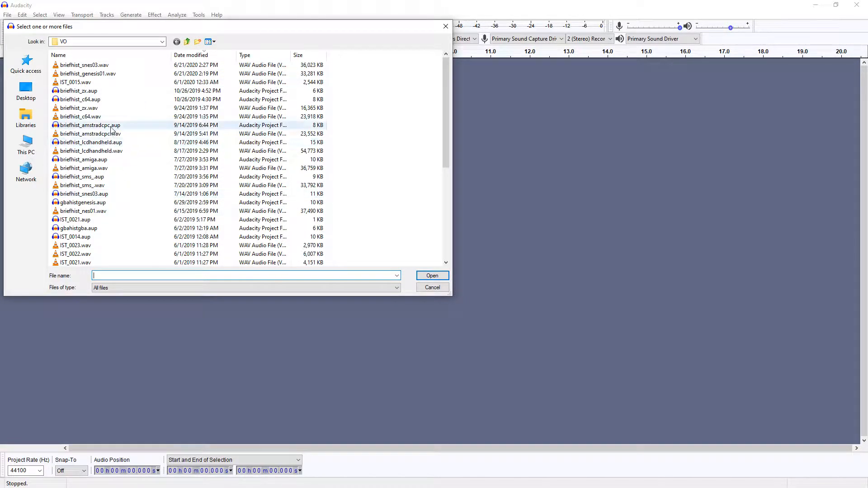
left_click(106, 108)
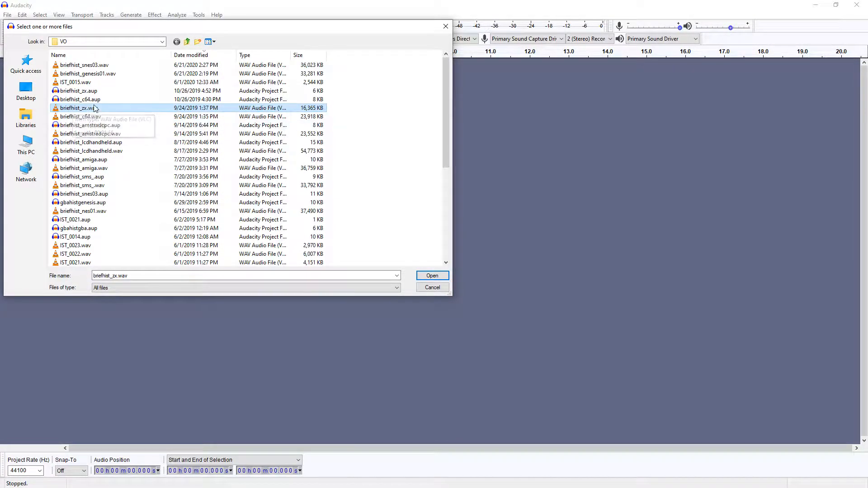
left_click(432, 276)
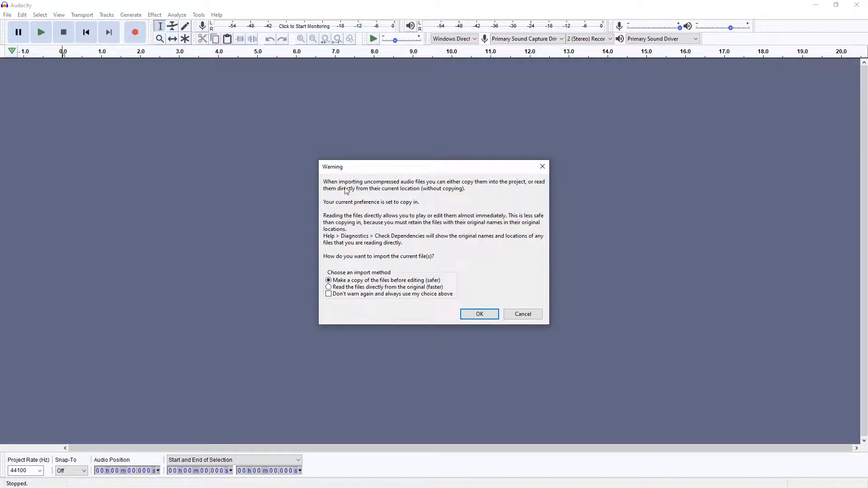
left_click(479, 314)
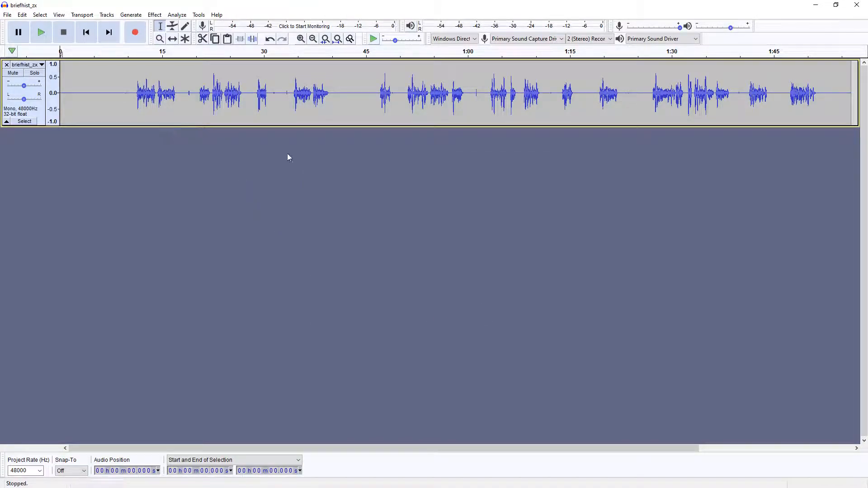
Select the silent stretch from about 1.3 to 4.7 seconds and capture it as the Noise Reduction profile
left_click_drag(332, 447, 226, 433)
left_click(95, 96)
left_click_drag(95, 96, 70, 95)
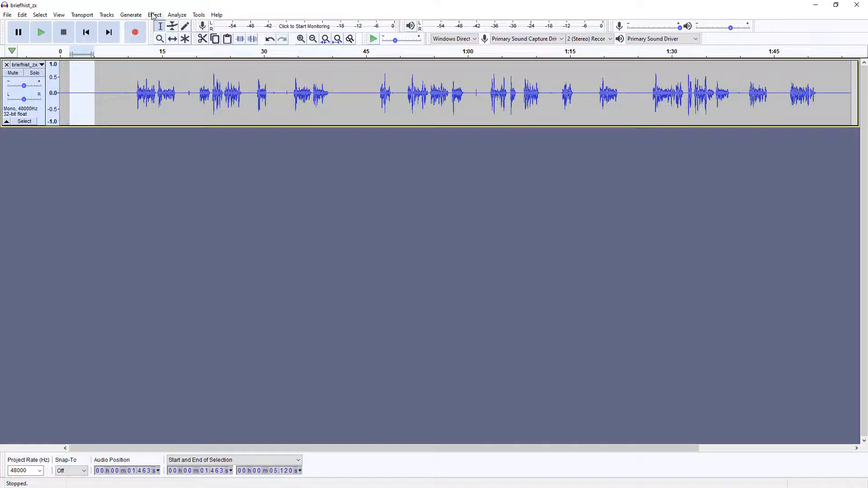
left_click(108, 93)
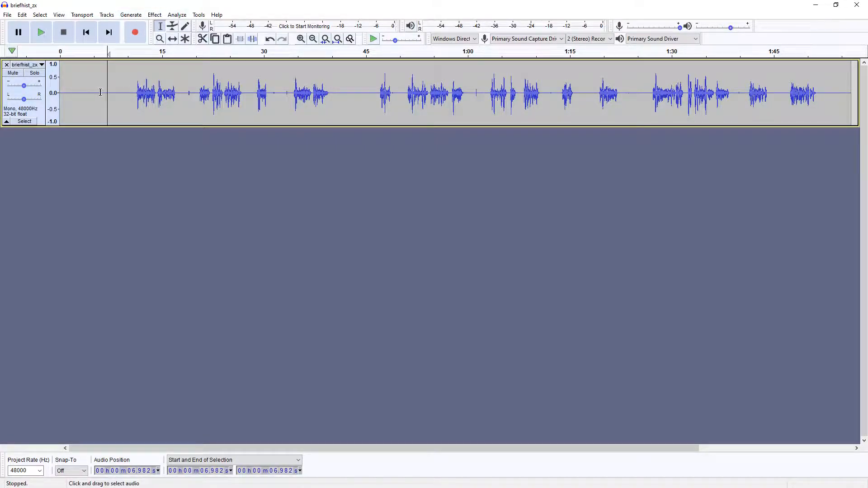
left_click_drag(93, 93, 68, 93)
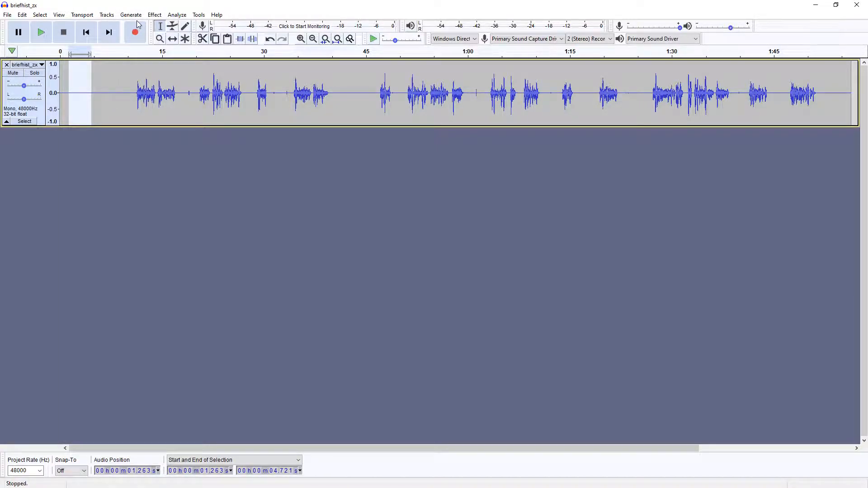
left_click(152, 14)
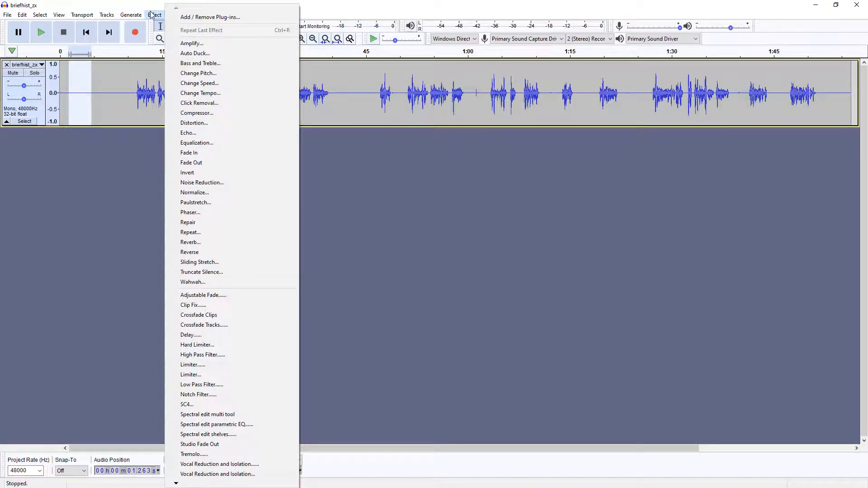
left_click(221, 182)
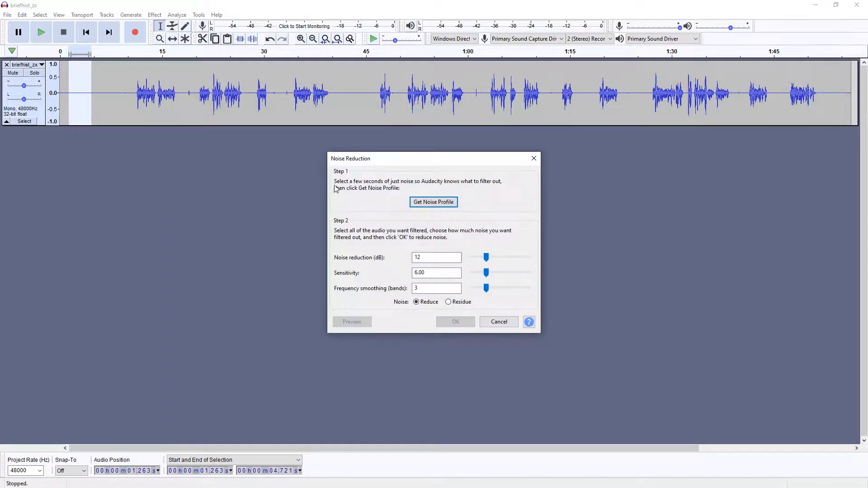
left_click(438, 204)
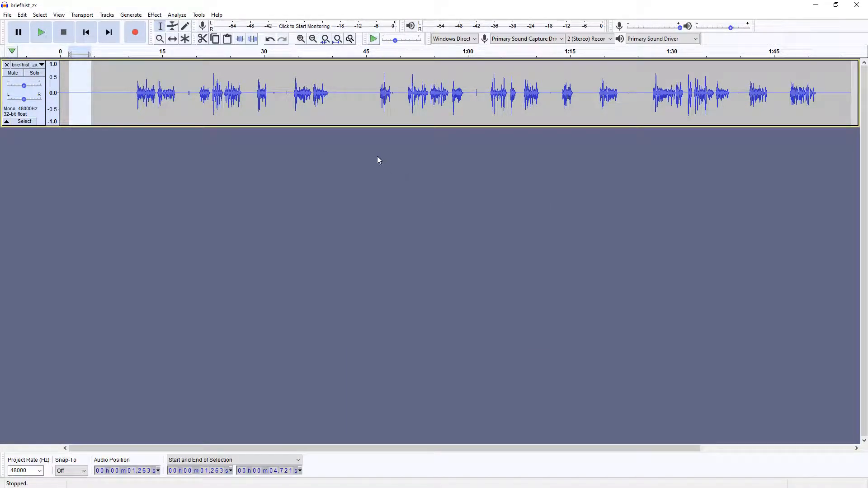
left_click(144, 105)
key("space")
left_click(115, 94)
left_click(92, 101)
left_click(142, 98)
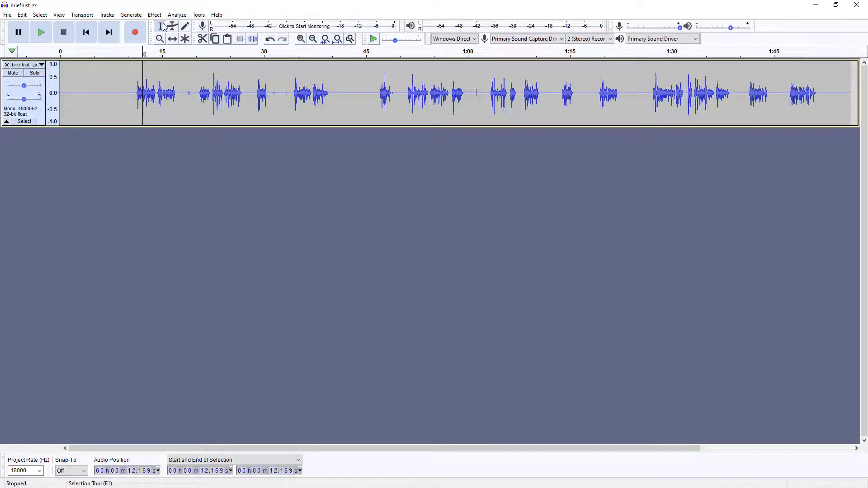
left_click(192, 99)
left_click(268, 95)
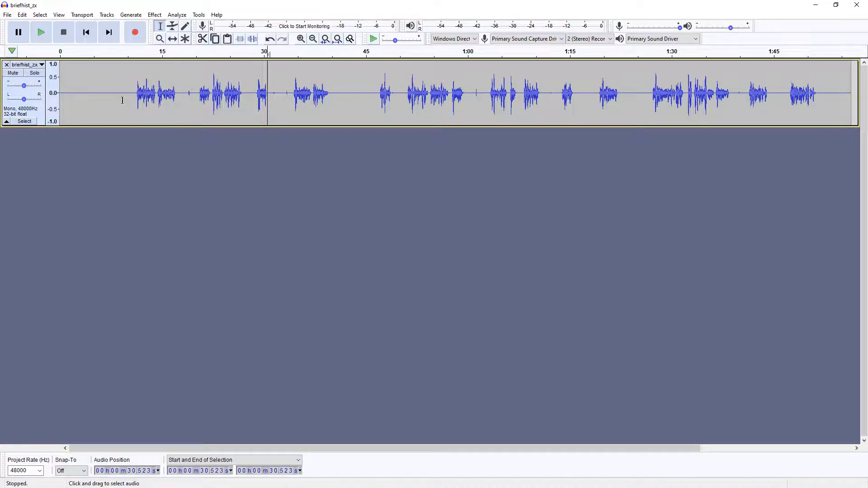
Select the entire voice-over clip and apply Noise Reduction to it with the captured noise profile
left_click(110, 92)
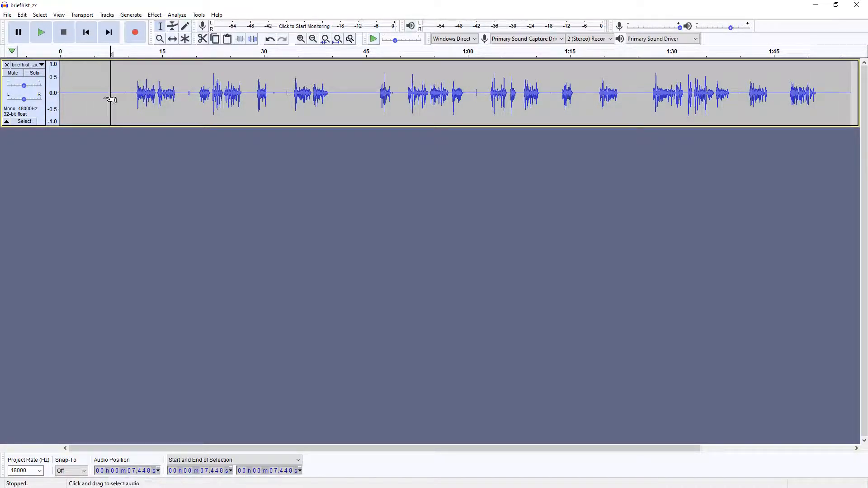
double_click(110, 97)
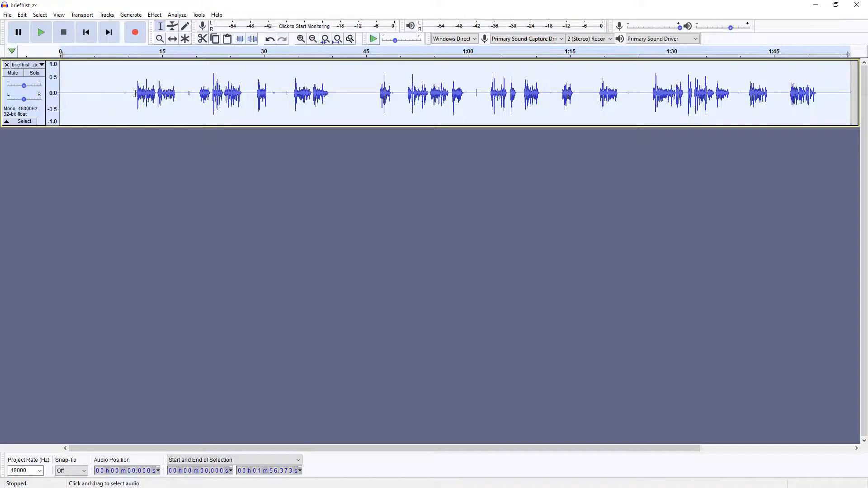
left_click(158, 16)
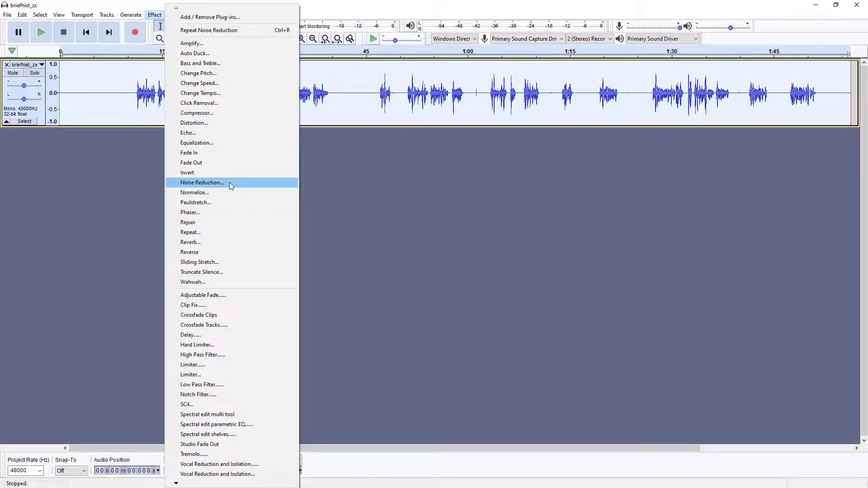
left_click(251, 31)
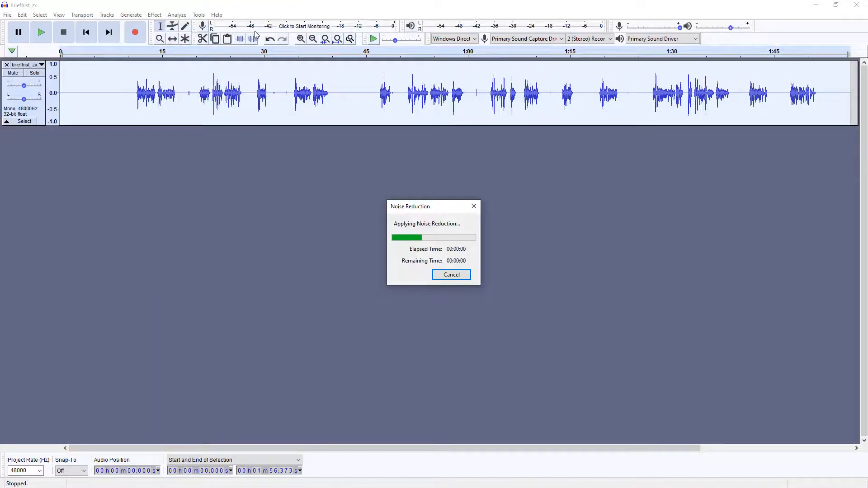
left_click(351, 93)
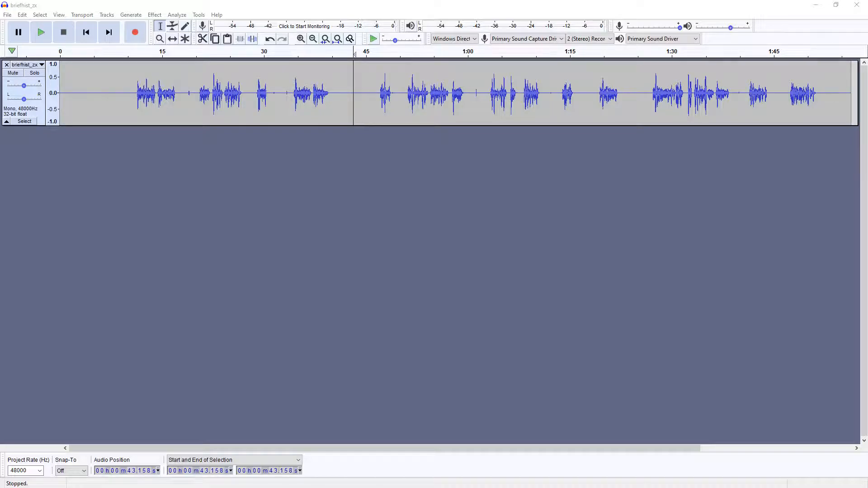
left_click(153, 16)
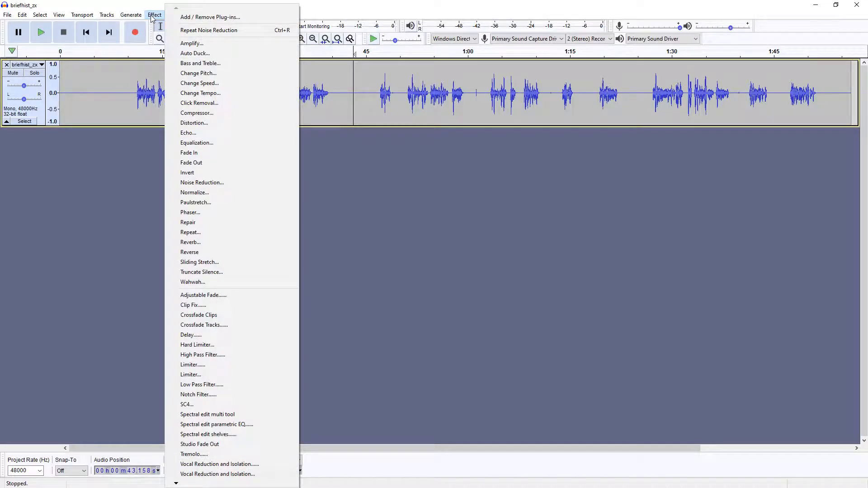
left_click(223, 113)
left_click(505, 261)
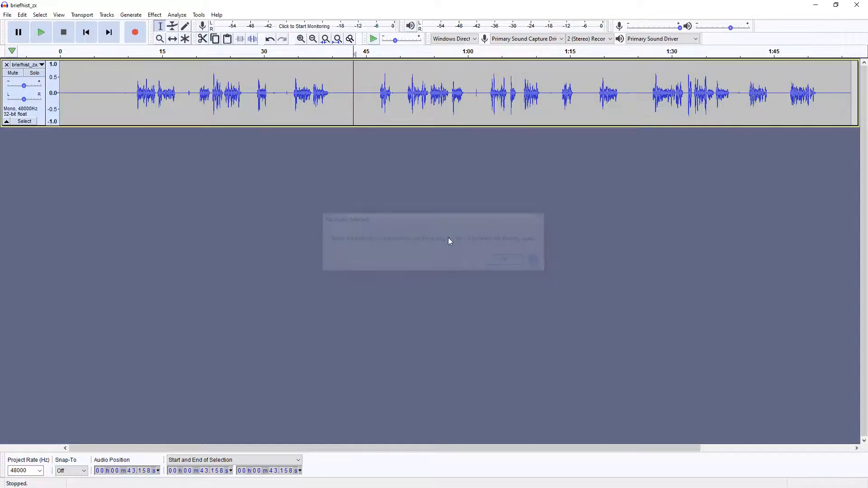
Apply the Compressor to the whole track with threshold -18 dB, noise floor -40 dB, ratio 2.5:1, attack 1.80 secs and release 11.1 secs
left_click(194, 94)
left_click(122, 98)
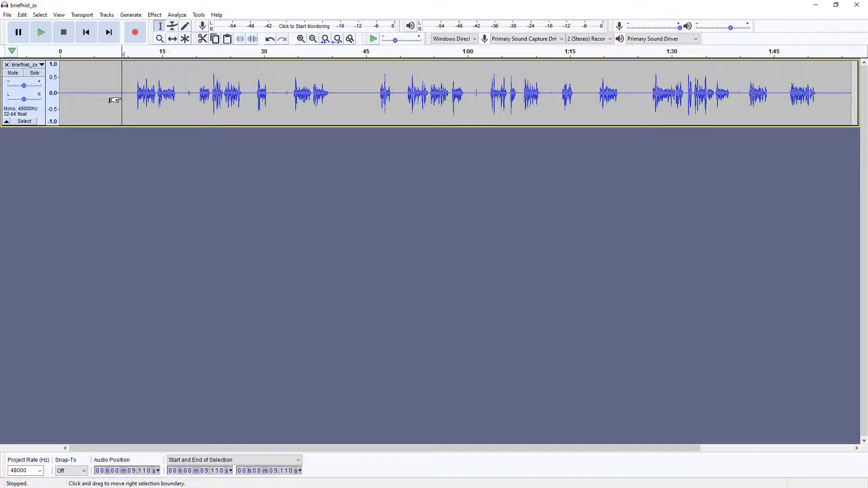
key("ctrl+a")
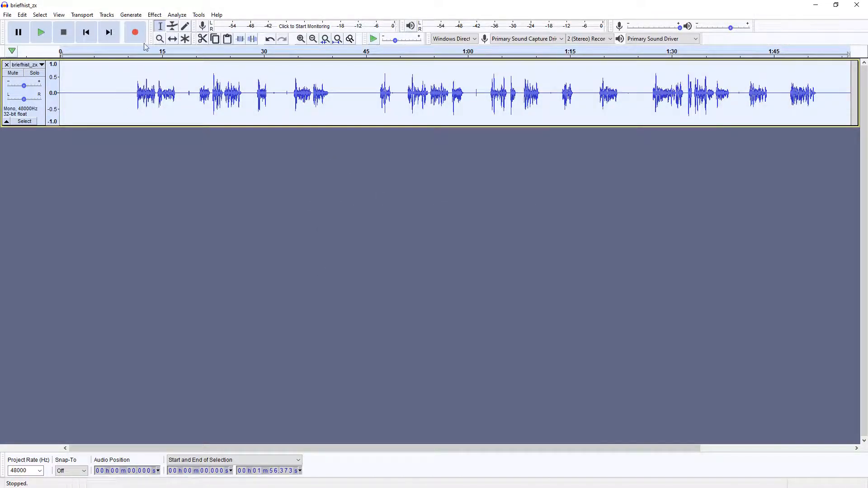
left_click(154, 14)
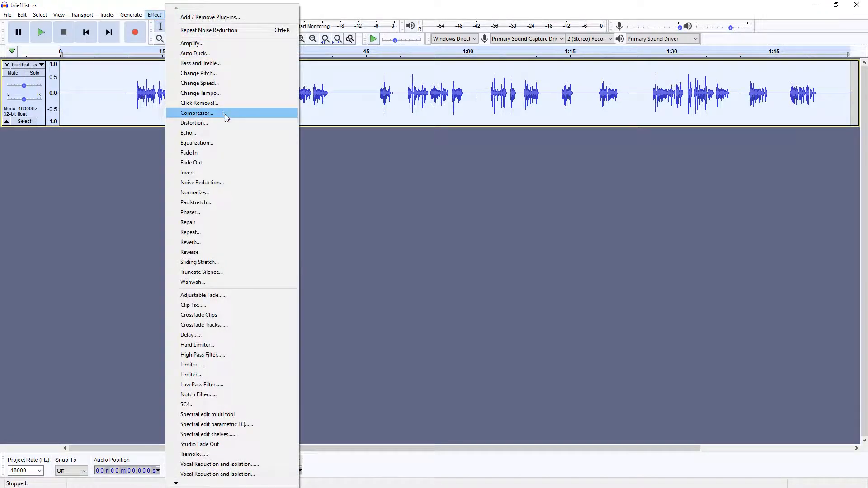
left_click(223, 114)
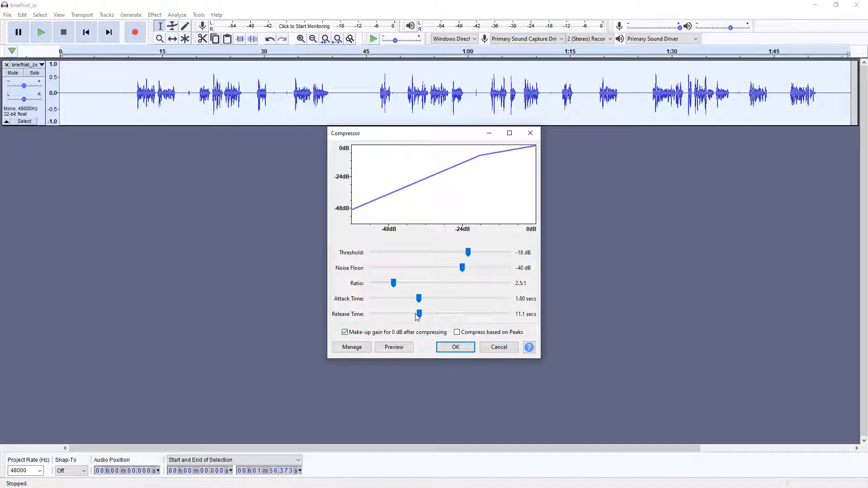
left_click(455, 348)
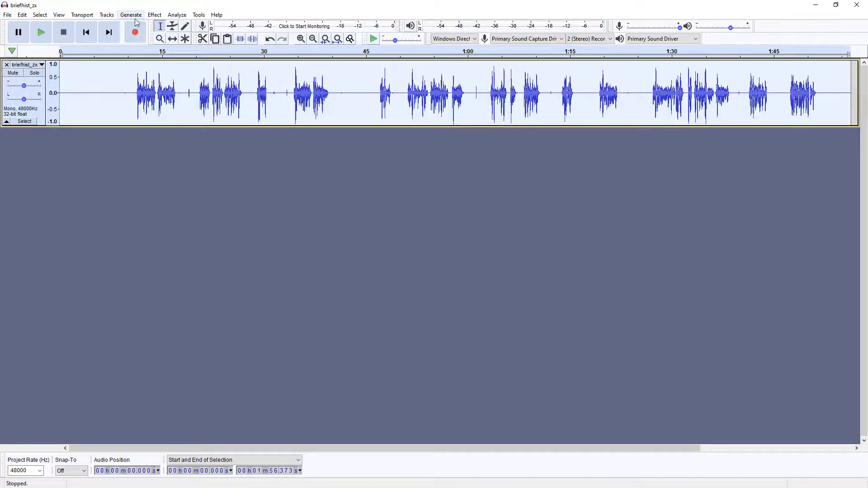
Apply Equalization to the whole track using the Bass Boost curve
left_click(157, 16)
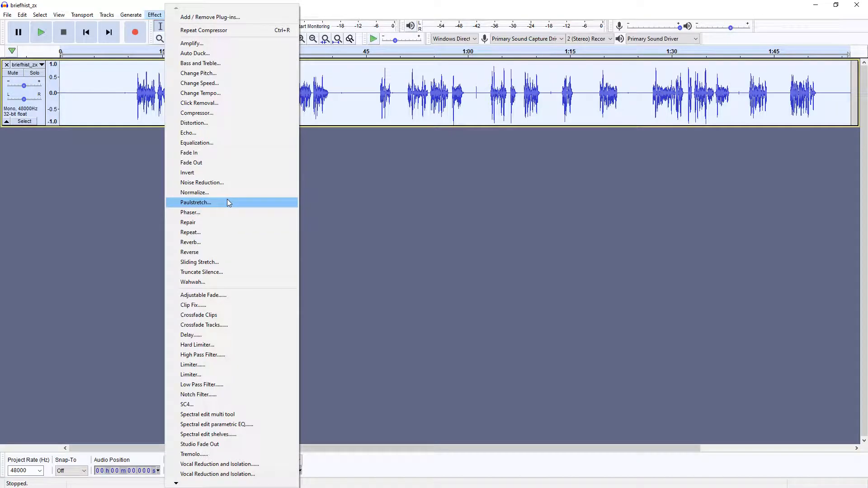
left_click(237, 144)
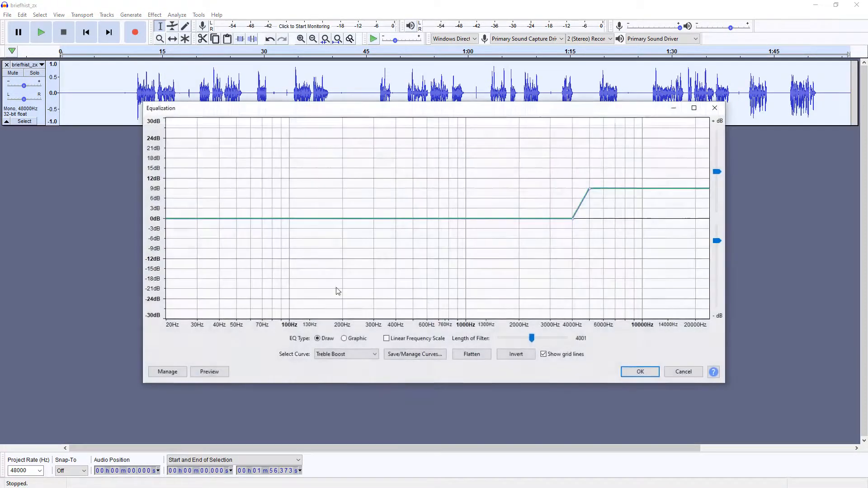
left_click(349, 355)
left_click(343, 375)
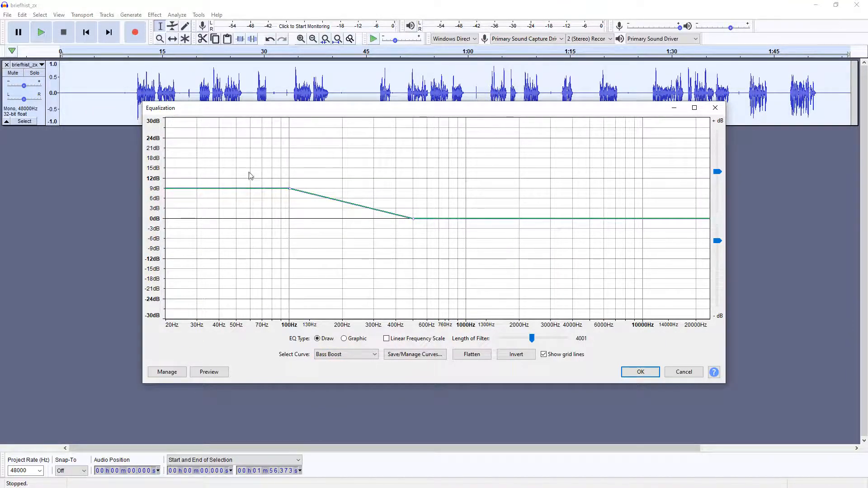
left_click(641, 373)
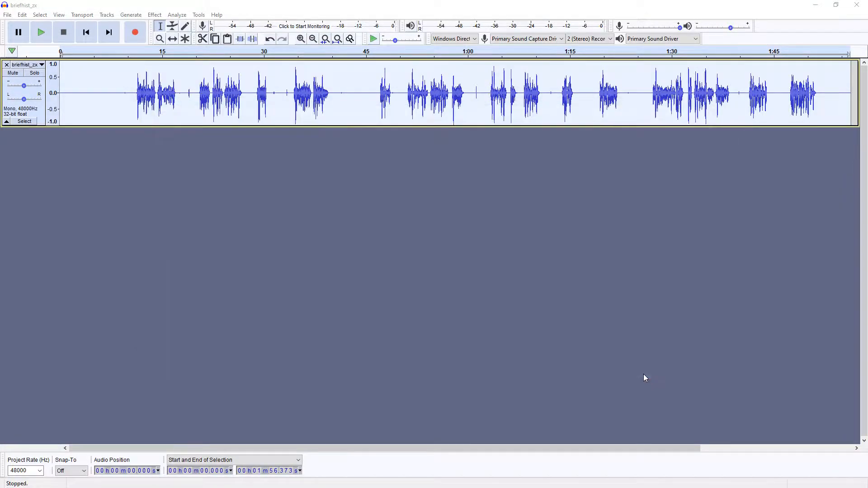
Apply a second Equalization pass to the whole track using the Treble Boost curve
left_click(156, 17)
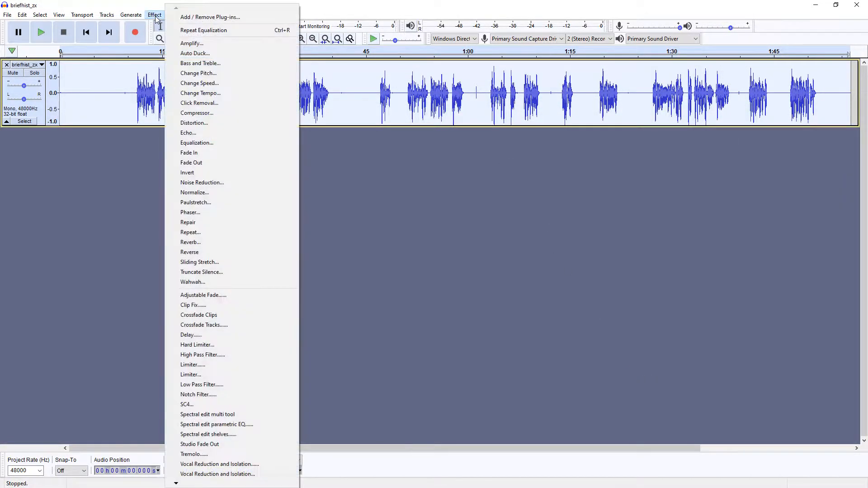
left_click(229, 143)
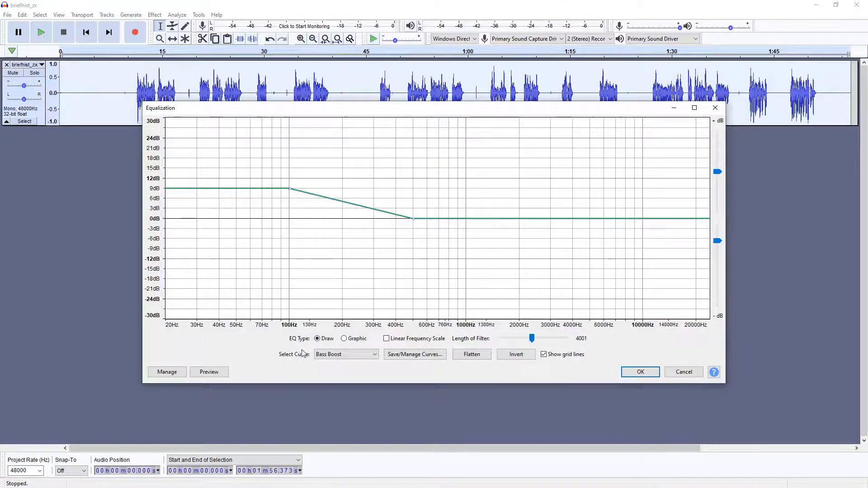
left_click(344, 355)
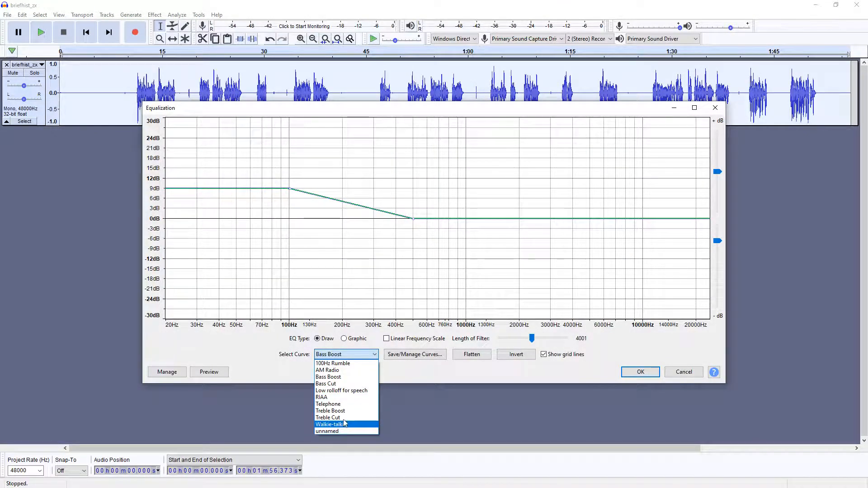
left_click(331, 411)
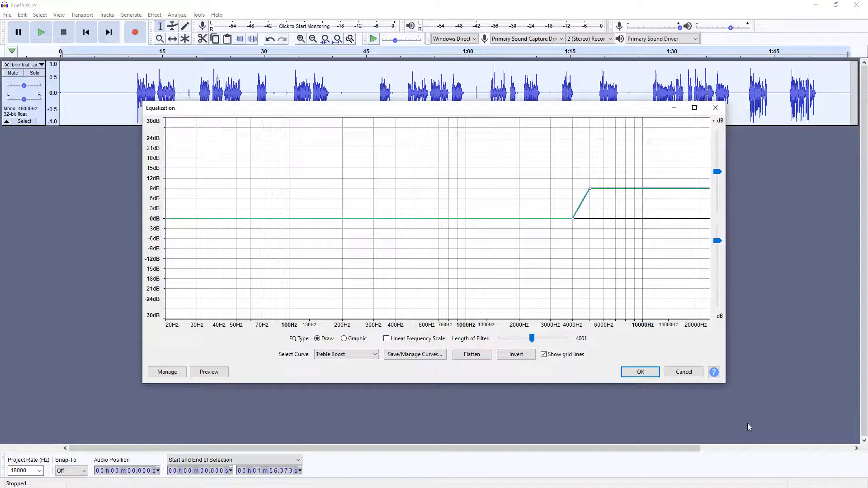
left_click(643, 373)
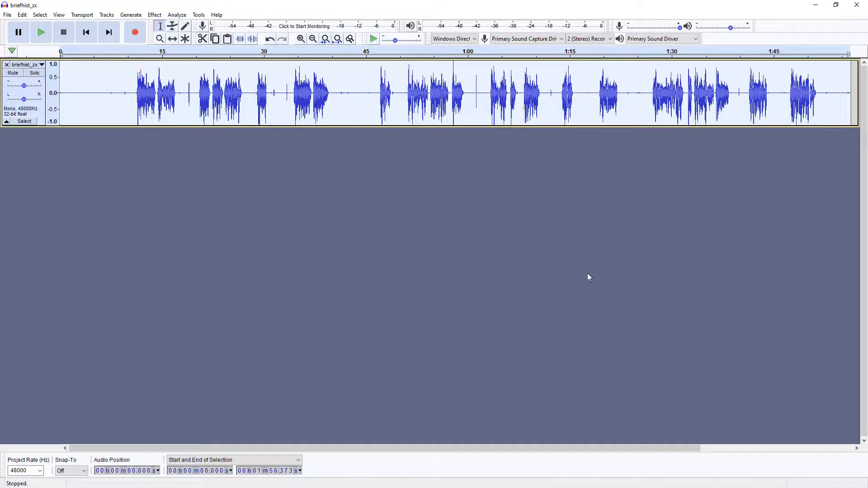
Try to apply the Hard Limiter effect to the whole track
left_click(152, 15)
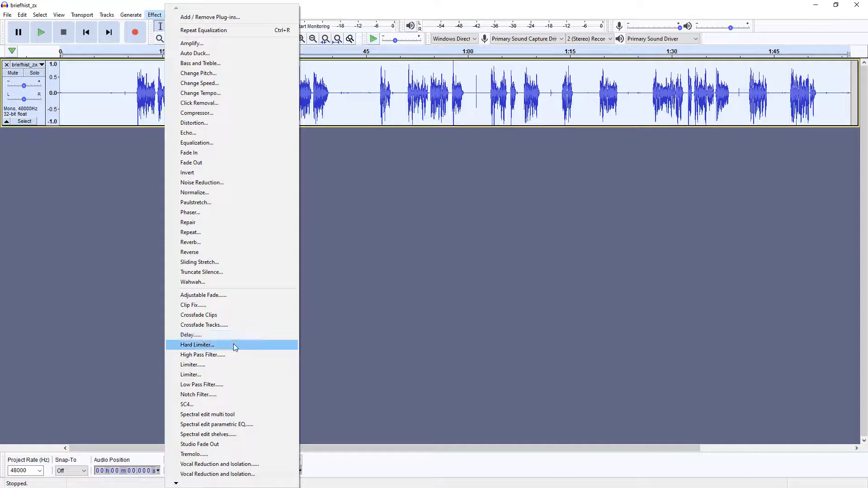
left_click(204, 347)
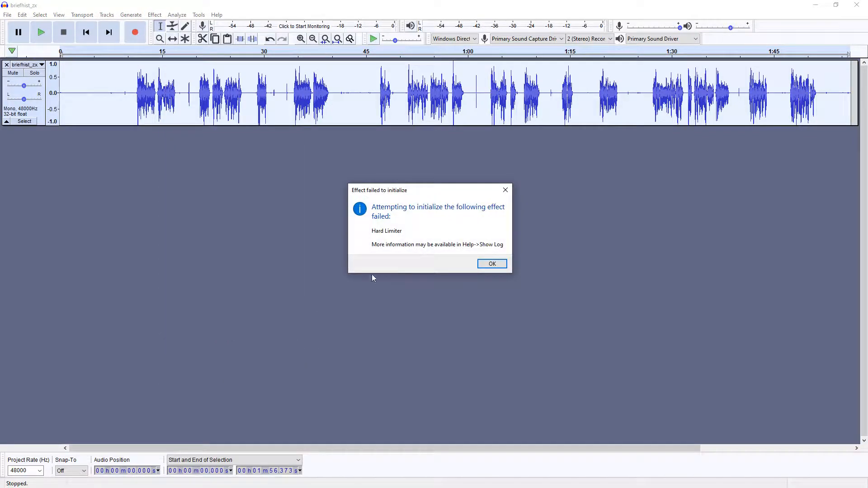
left_click(492, 264)
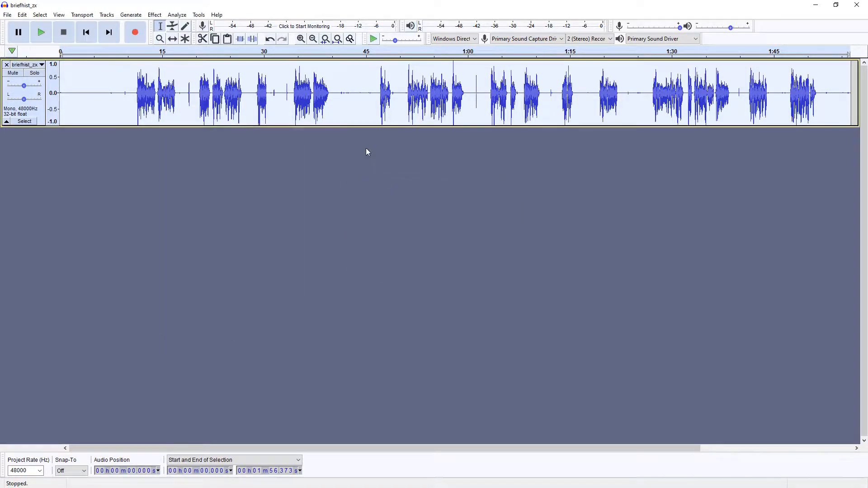
Apply the Limiter to the whole track with type Hard Limit, limit -3 dB, hold 10 ms and no make-up gain
left_click(156, 15)
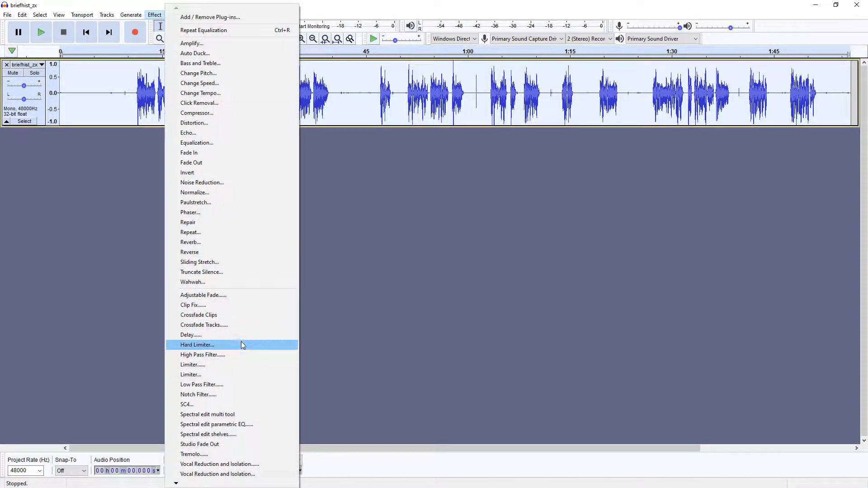
left_click(240, 365)
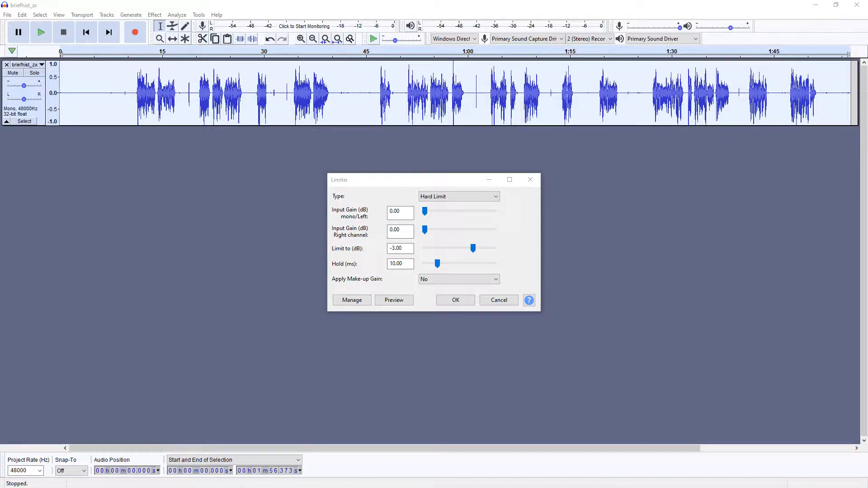
left_click(466, 301)
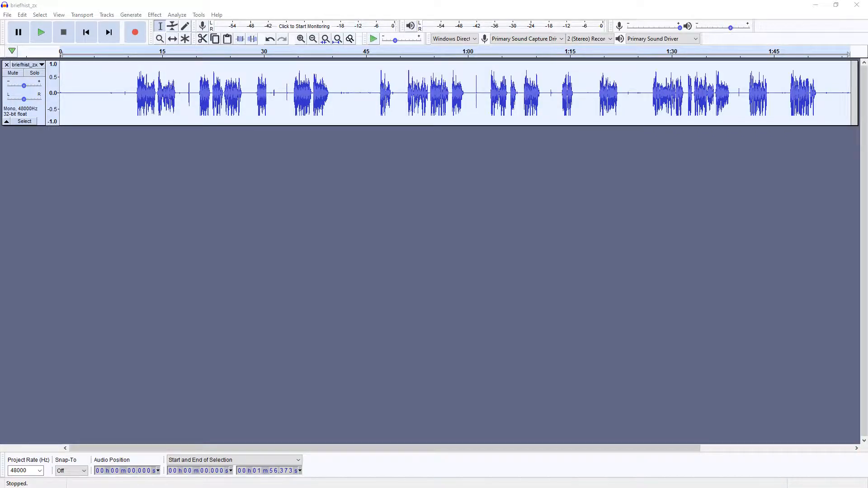
left_click(300, 5)
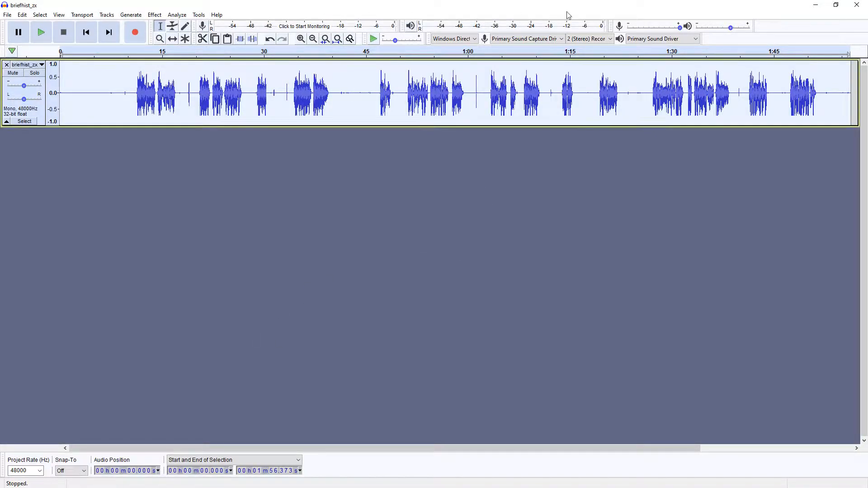
Normalize the whole track to a peak amplitude of -1.0 dB with DC offset removal
left_click(155, 14)
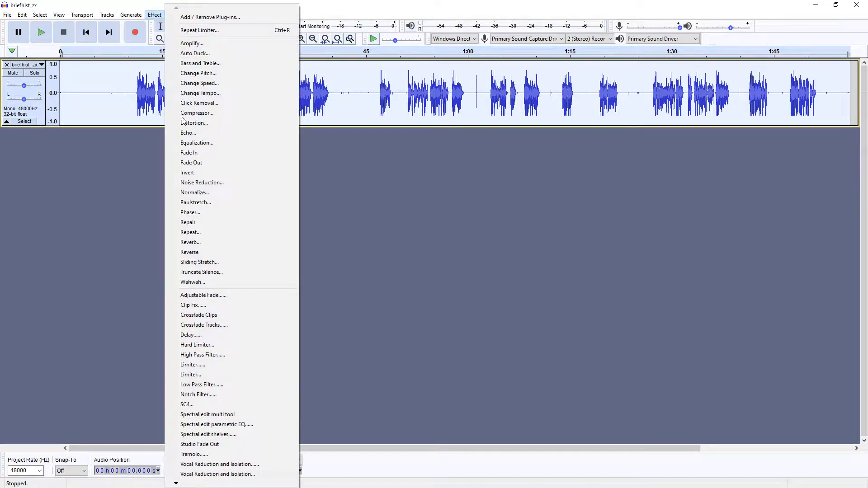
left_click(231, 192)
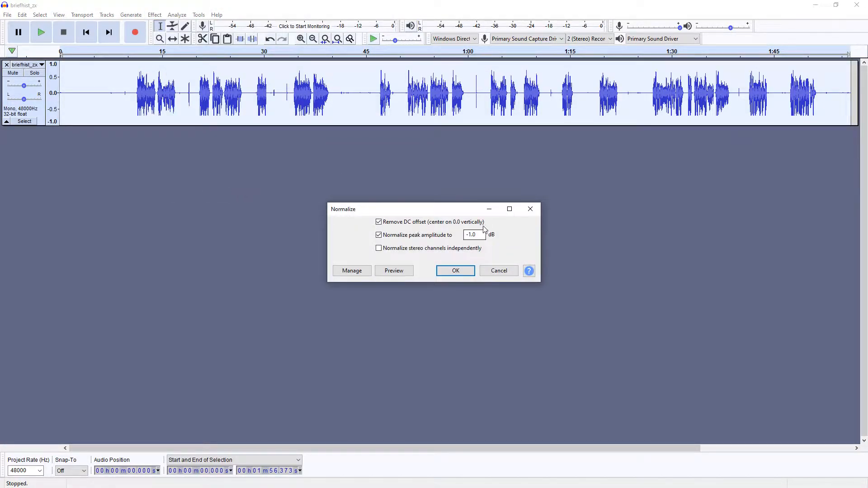
left_click(468, 275)
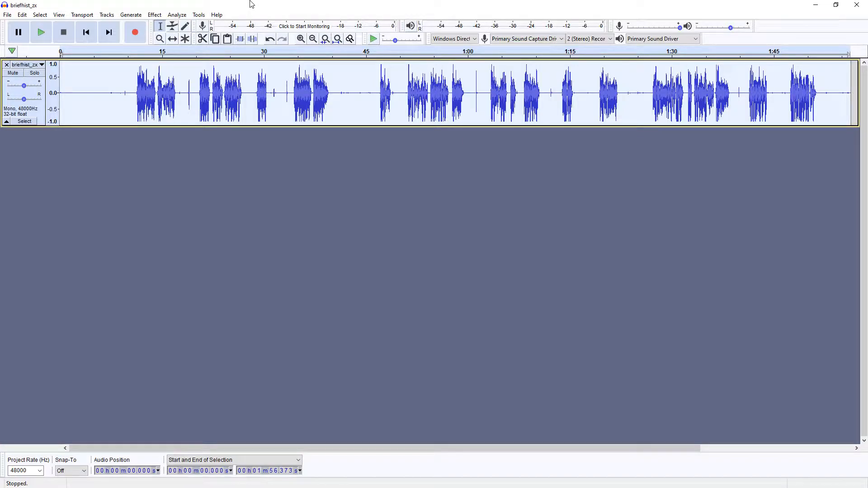
Play back the first spoken passage from about 11.4 seconds until the silence after it
left_click(169, 117)
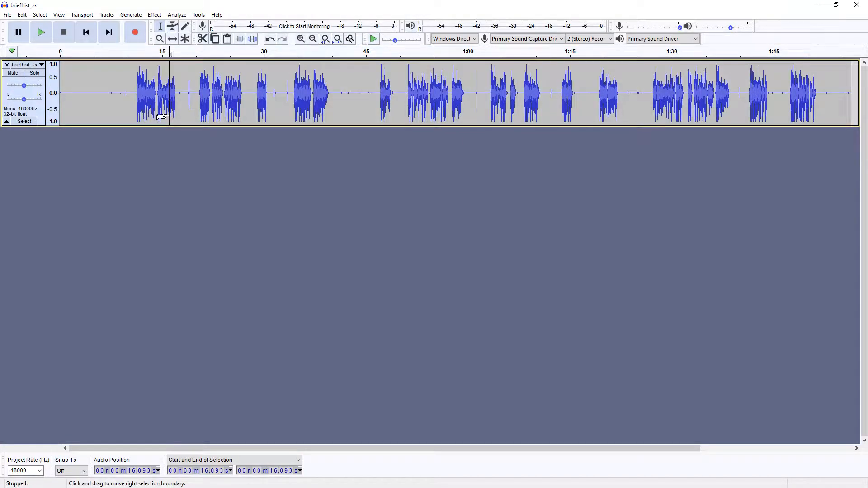
left_click(160, 38)
left_click(161, 117)
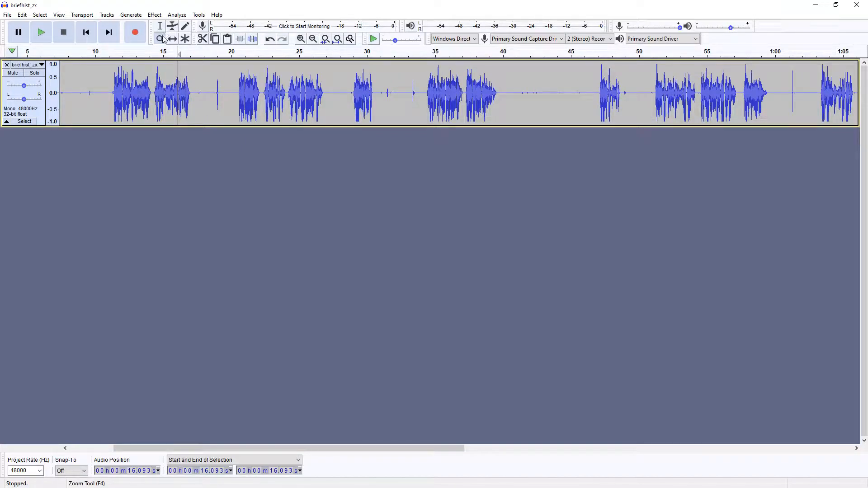
left_click(137, 85)
left_click(137, 85)
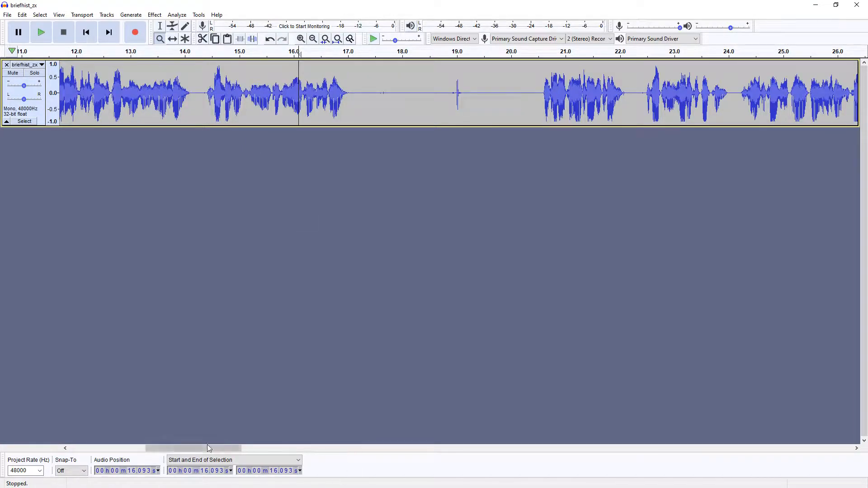
left_click_drag(206, 449, 183, 439)
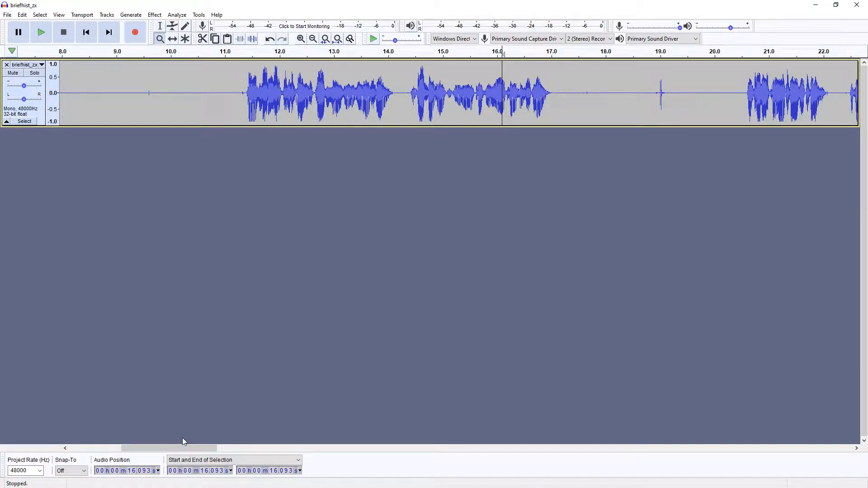
key("F1")
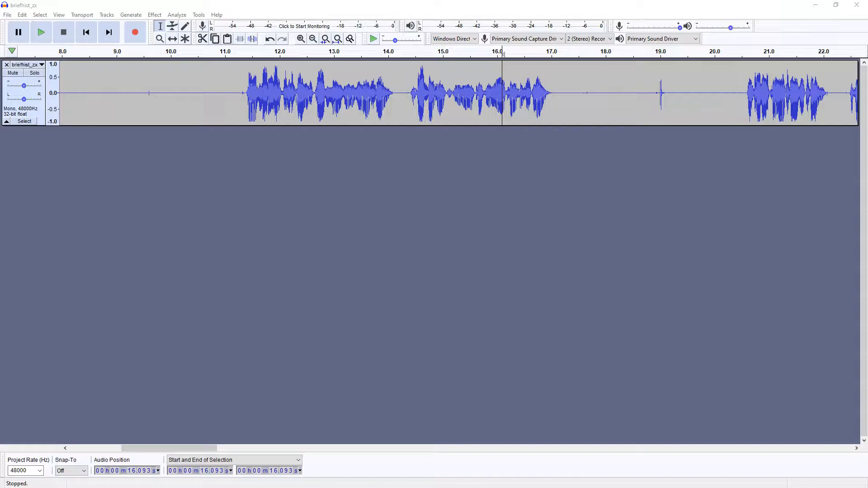
left_click(245, 92)
left_click(41, 32)
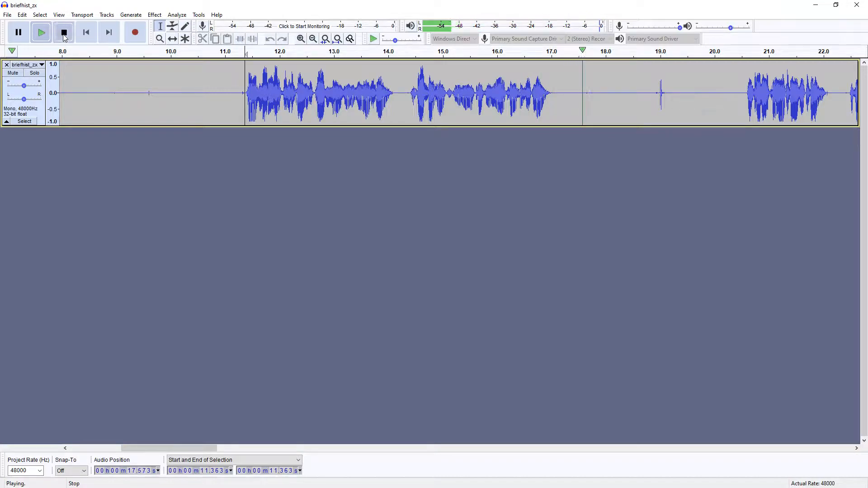
left_click(64, 33)
Select the first spoken passage from about 11.4 to 17.1 seconds and label it briefhist_zx01
left_click(276, 98)
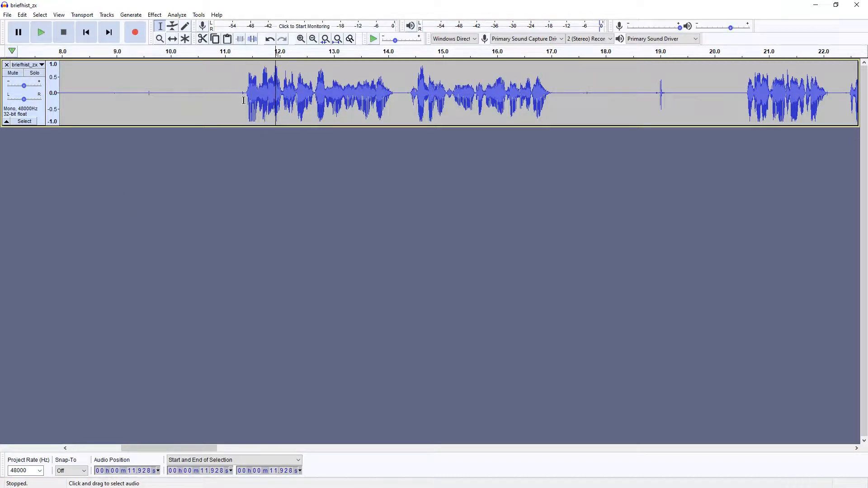
left_click_drag(244, 96, 555, 93)
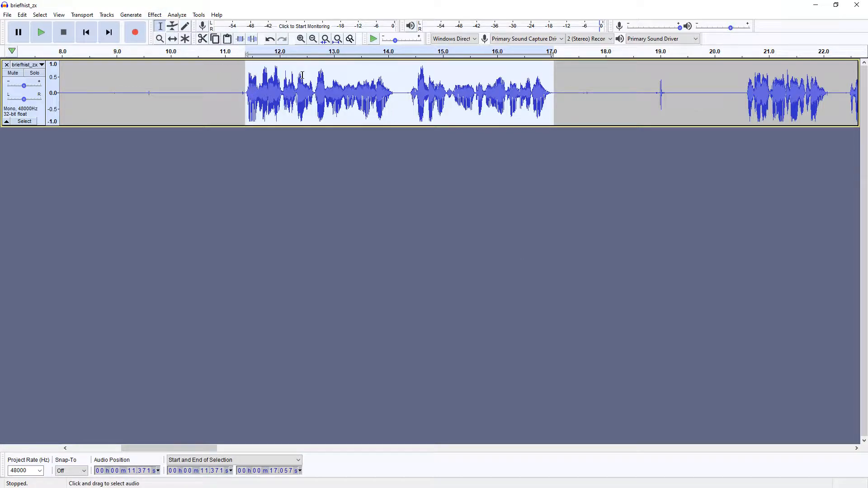
key("ctrl+b")
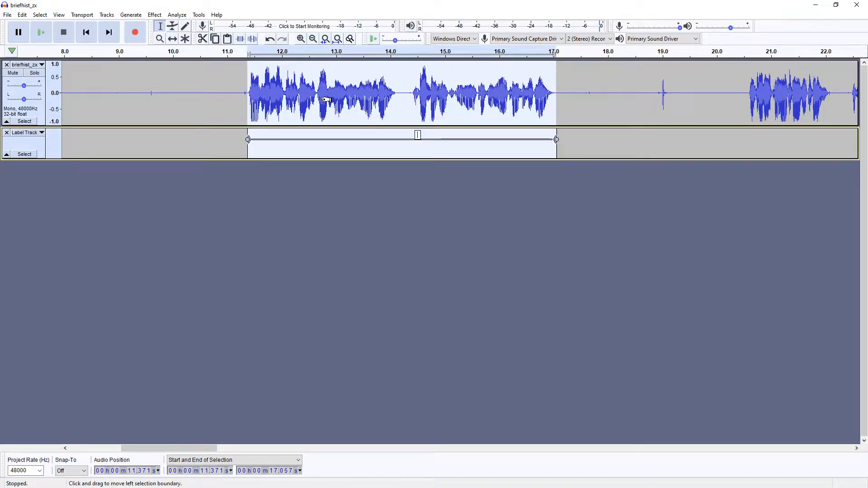
type("brie")
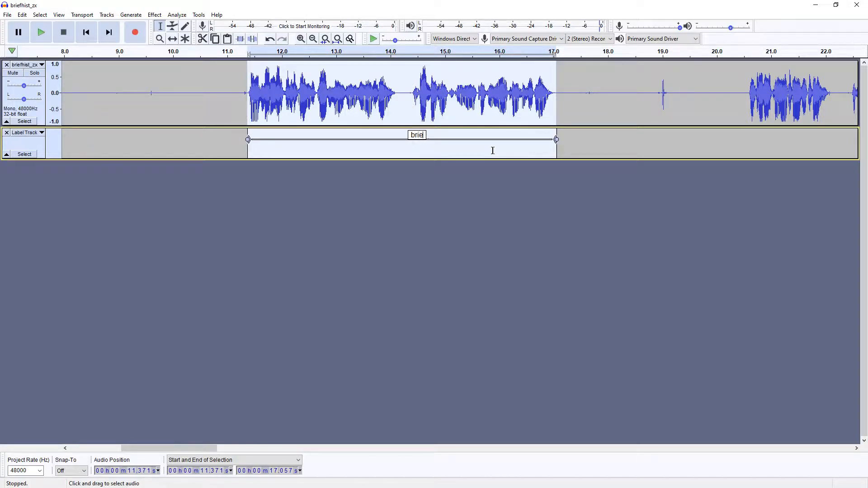
type("fhist_zx01")
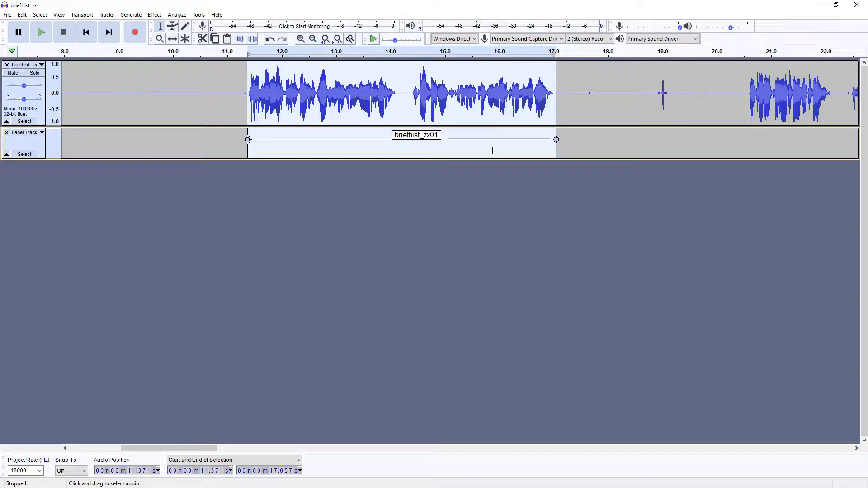
left_click(597, 141)
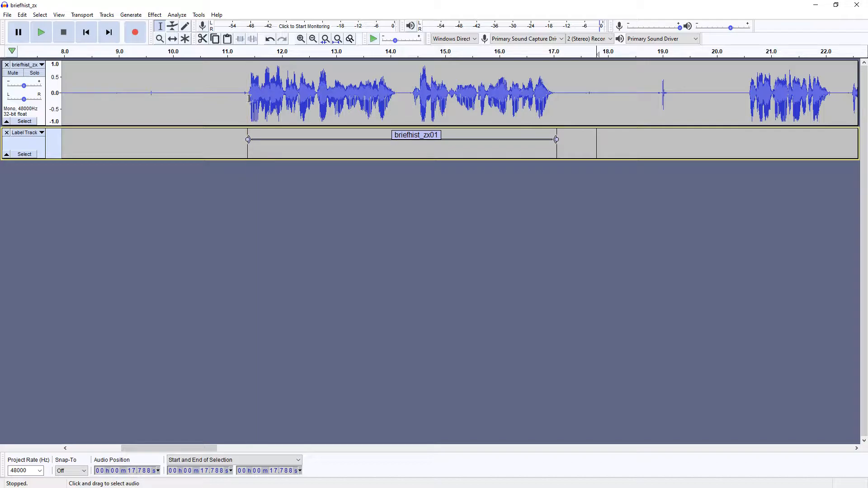
Play back the next spoken passage from about 20.6 to 26.4 seconds
left_click_drag(210, 451, 259, 453)
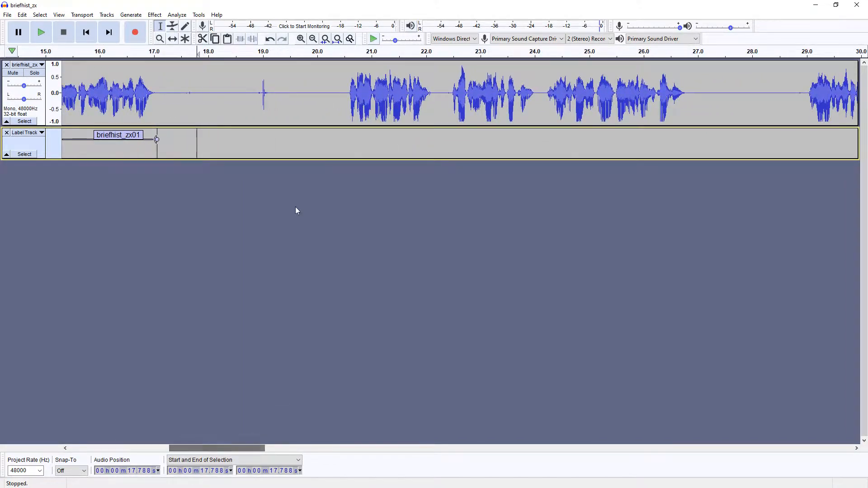
left_click(349, 96)
left_click(41, 32)
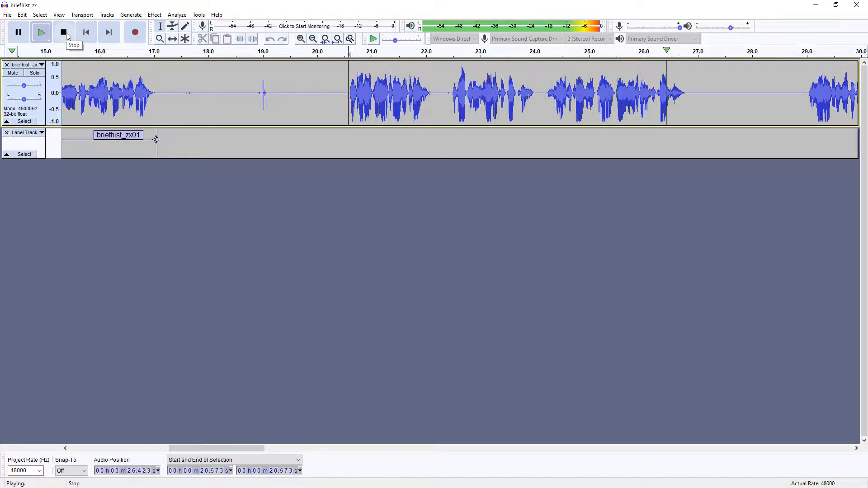
left_click(64, 32)
Select the phrase from about 20.5 to 22.1 seconds and label it briefhist_zx02, reusing the copied text of the first label
left_click(408, 92)
left_click_drag(347, 96, 433, 107)
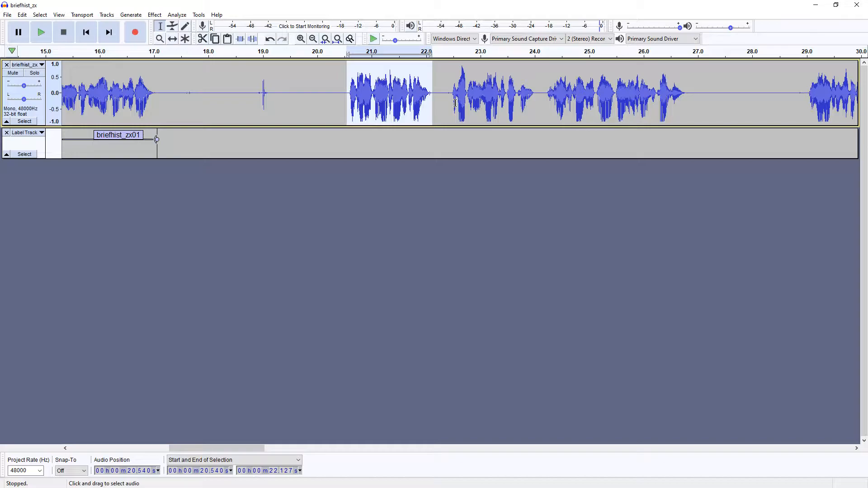
key("ctrl+b")
type("brief")
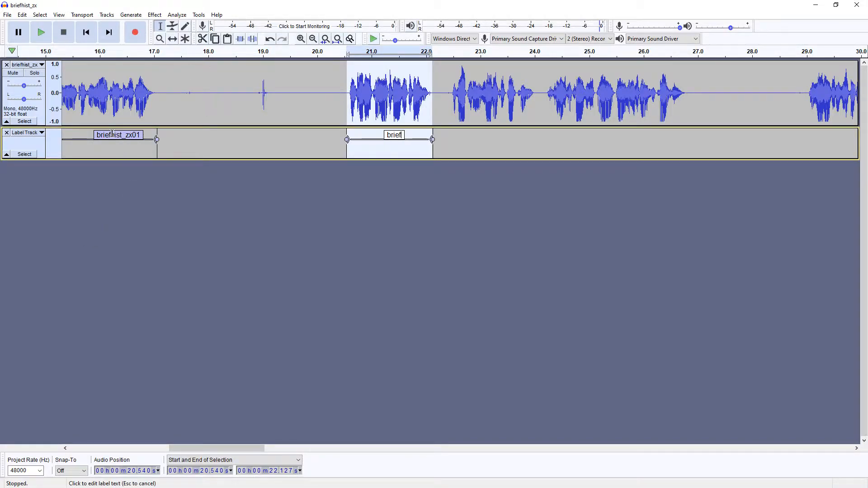
left_click(111, 134)
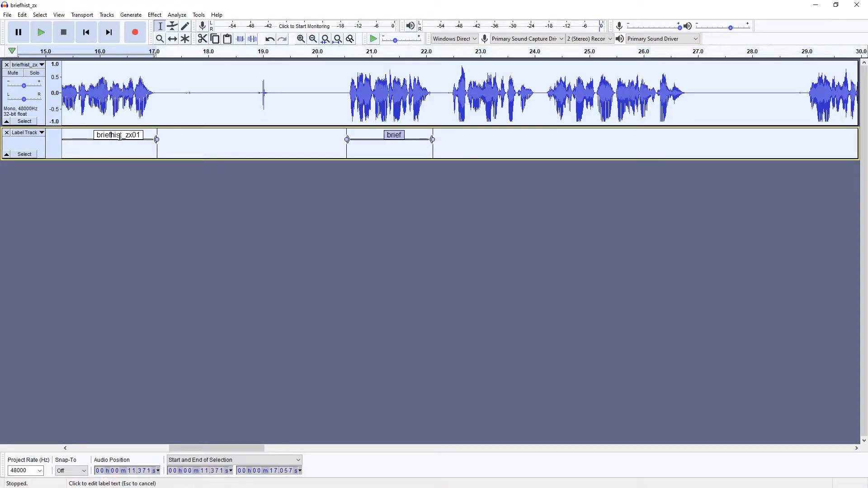
left_click_drag(143, 135, 98, 133)
key("ctrl+c")
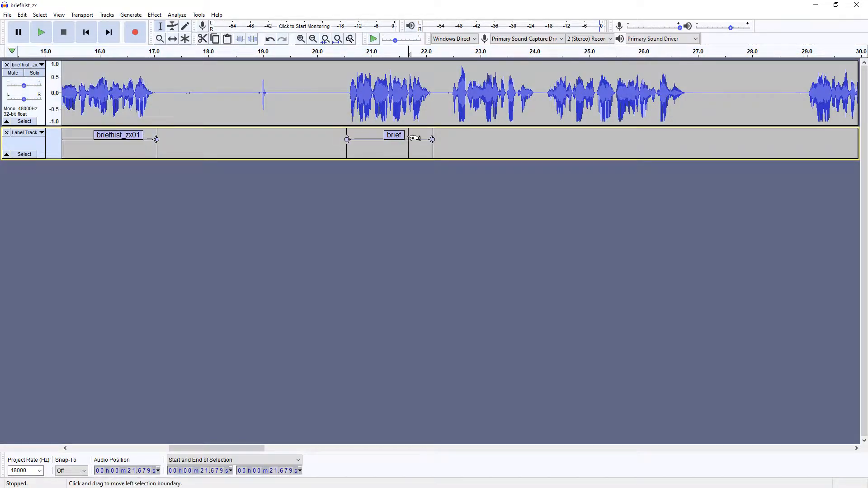
left_click(395, 132)
double_click(389, 134)
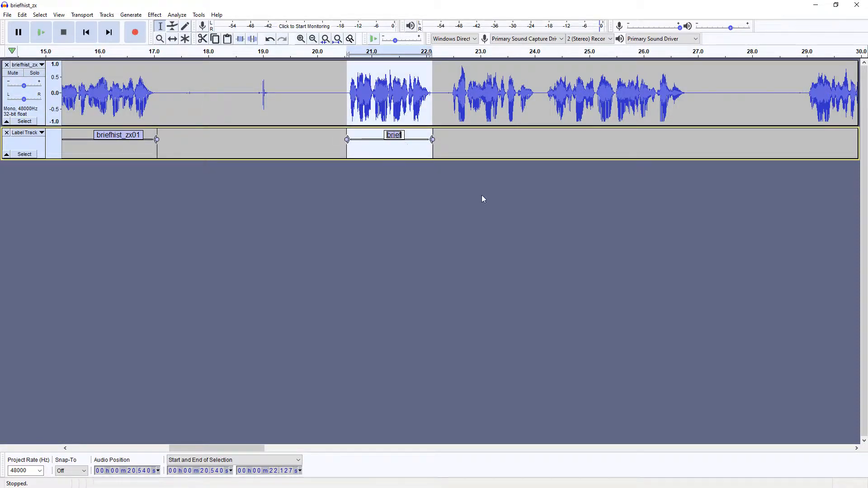
key("ctrl+v")
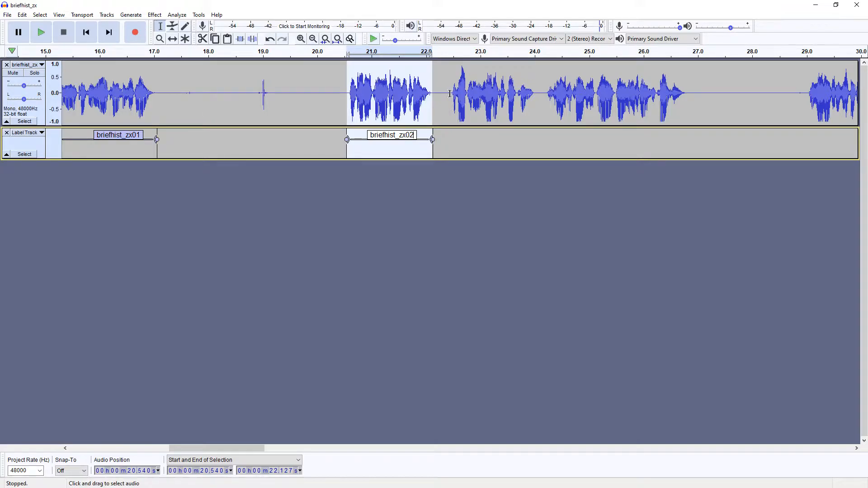
Select the following phrase from about 22.5 to 26.8 seconds and label it briefhist_zx03
left_click_drag(451, 93, 687, 104)
key("space")
key("ctrl+b")
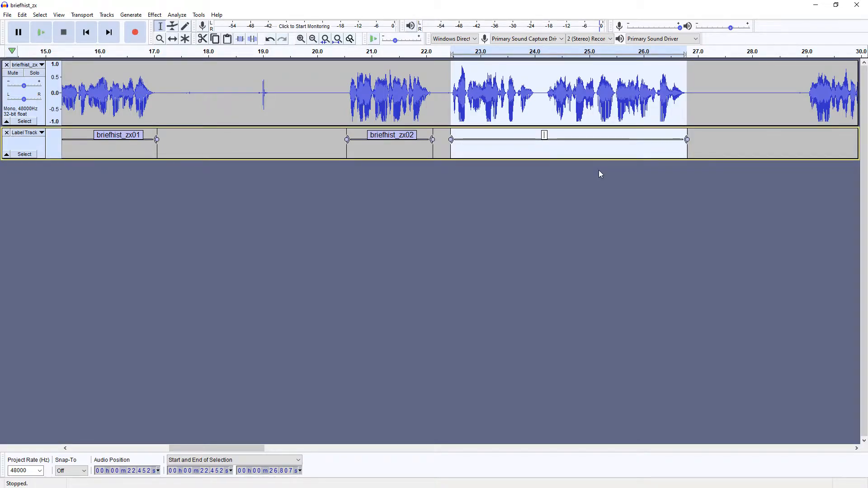
key("ctrl+v")
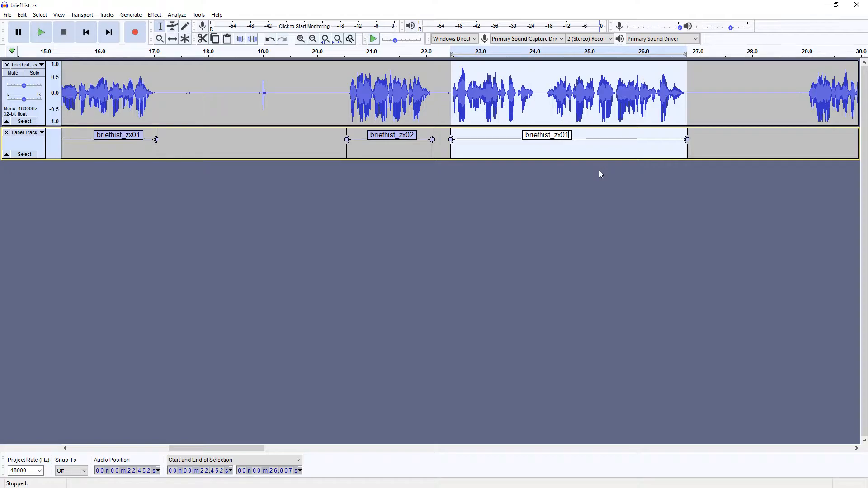
key("BackSpace")
type("3")
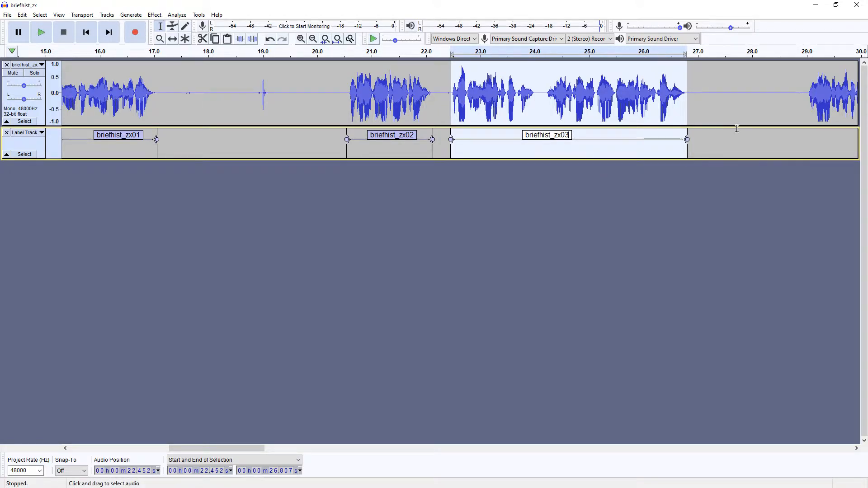
Play back the next unlabelled phrase from about 29.0 seconds until the silence after it
left_click(804, 95)
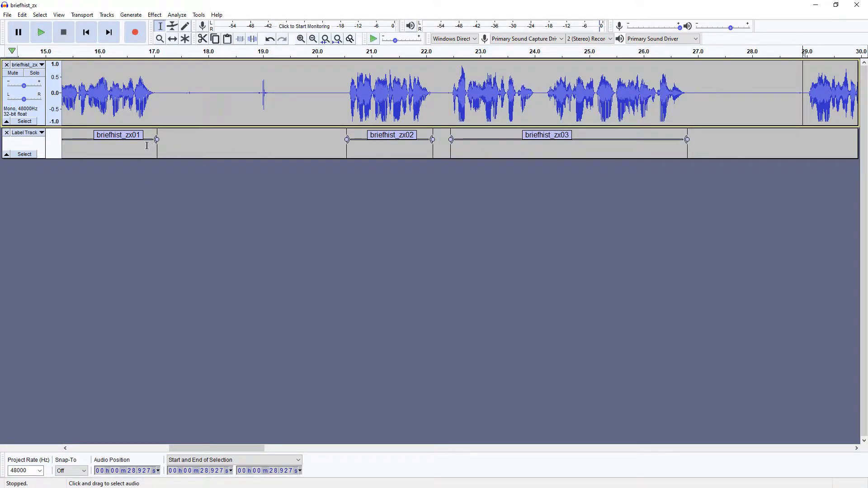
left_click_drag(251, 450, 292, 439)
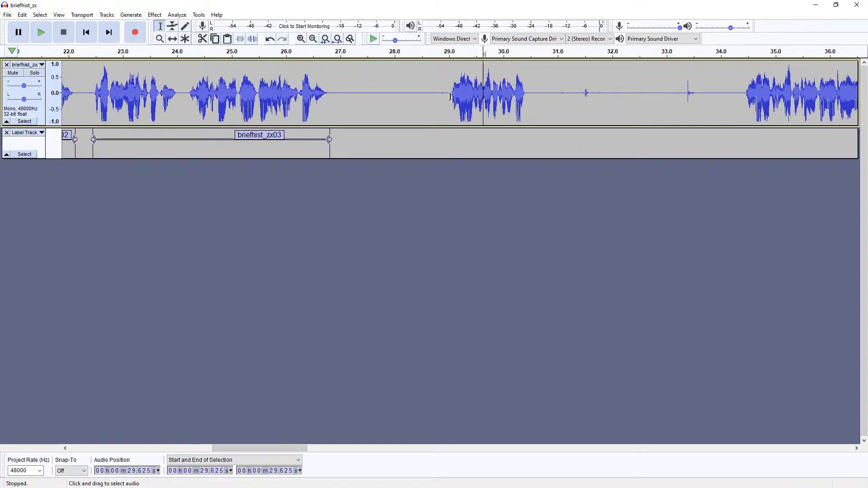
left_click(450, 94)
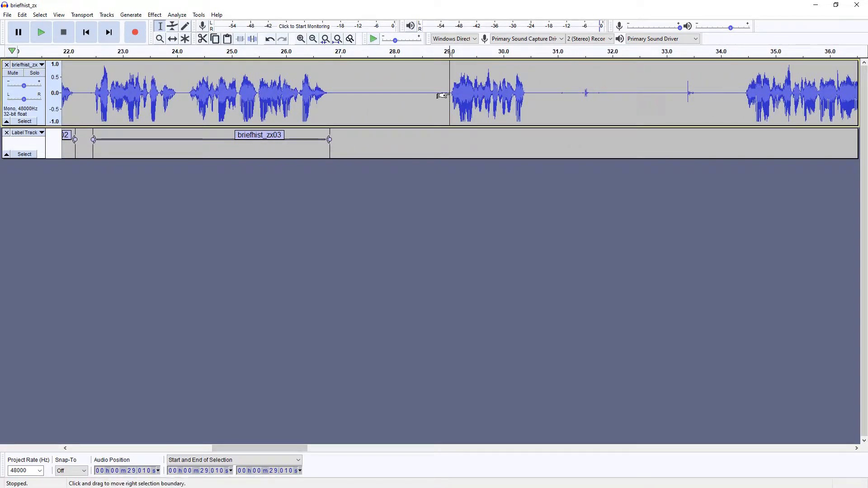
left_click(41, 32)
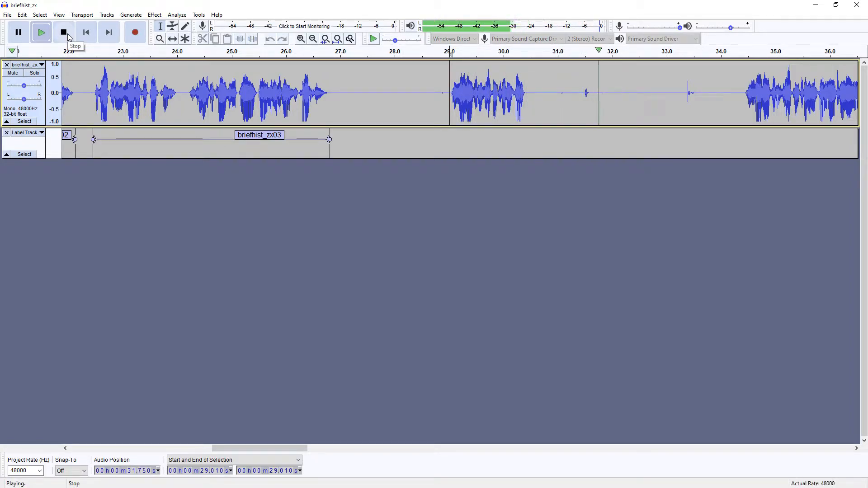
left_click(69, 36)
left_click_drag(287, 446, 304, 420)
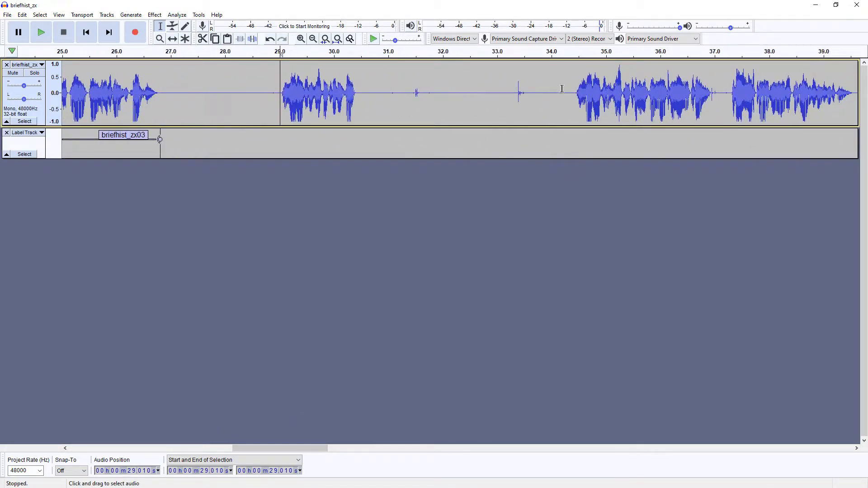
left_click_drag(575, 96, 731, 96)
left_click(456, 112)
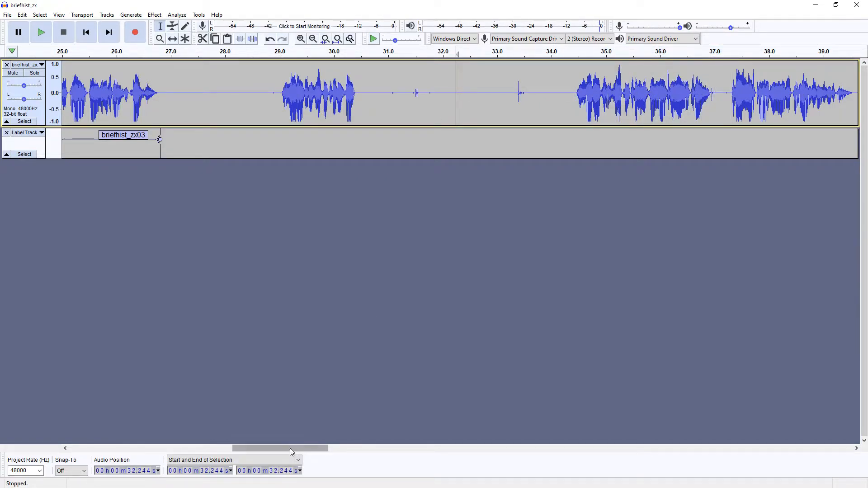
Examine the multiple-file export settings for folder, format, splitting by labels and file naming, and close them without exporting
left_click_drag(294, 449, 117, 455)
left_click_drag(175, 445, 210, 436)
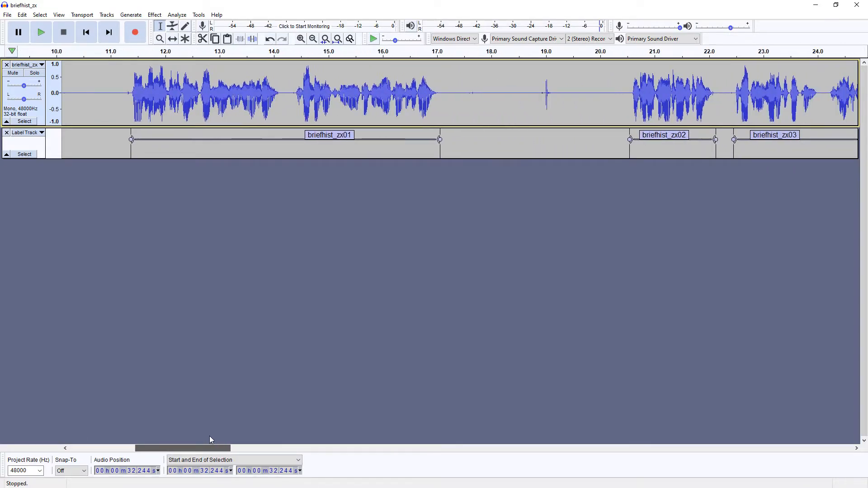
left_click(7, 15)
mouse_move(39, 85)
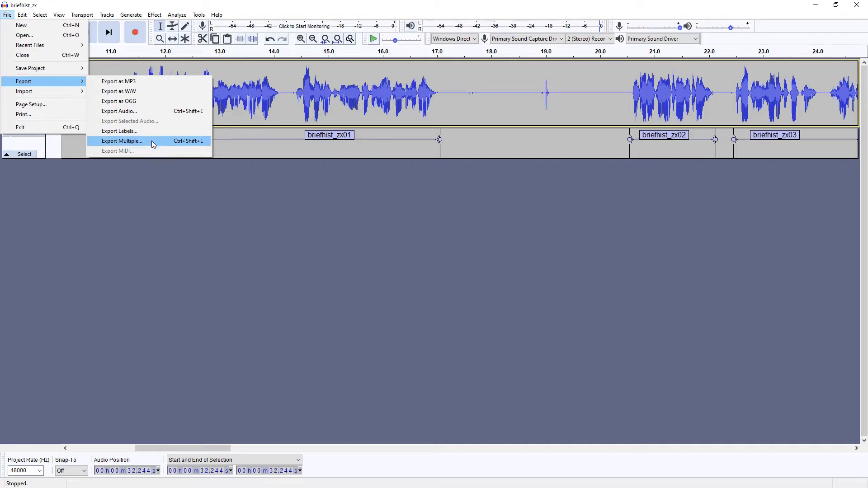
left_click(152, 145)
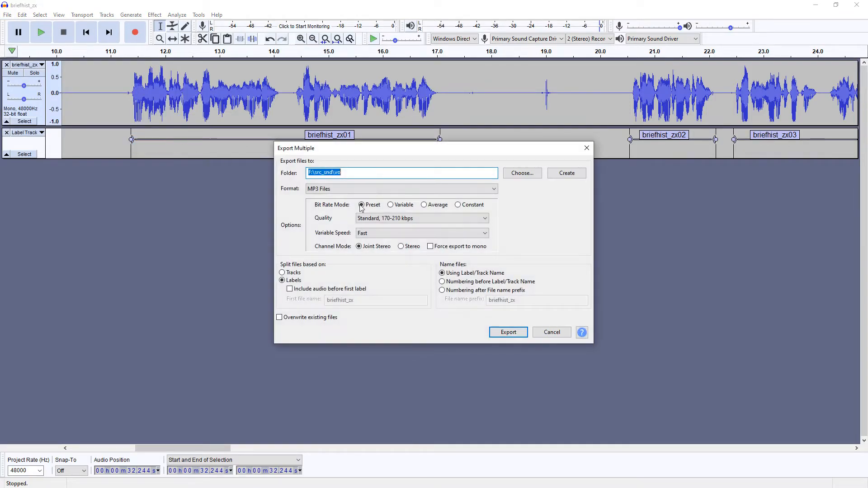
left_click(355, 177)
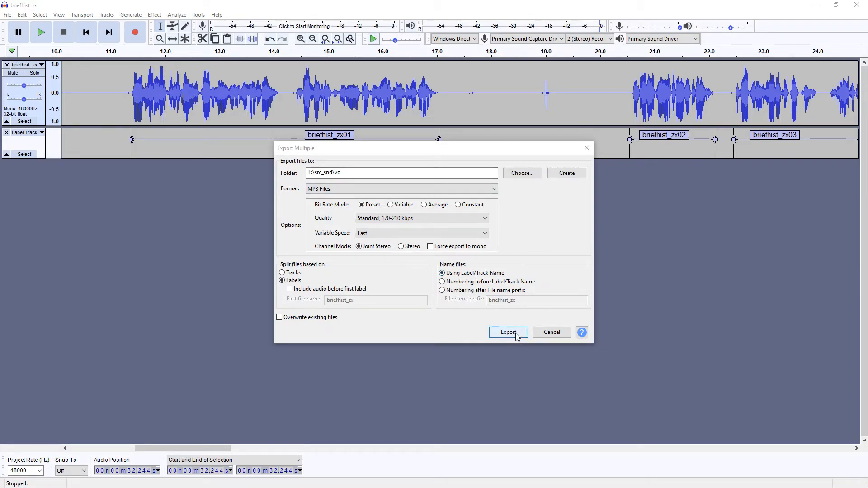
left_click(364, 172)
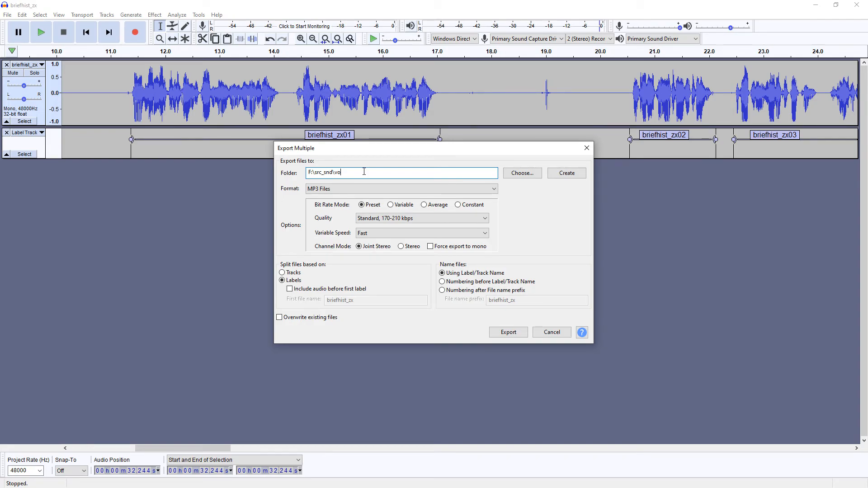
left_click(562, 336)
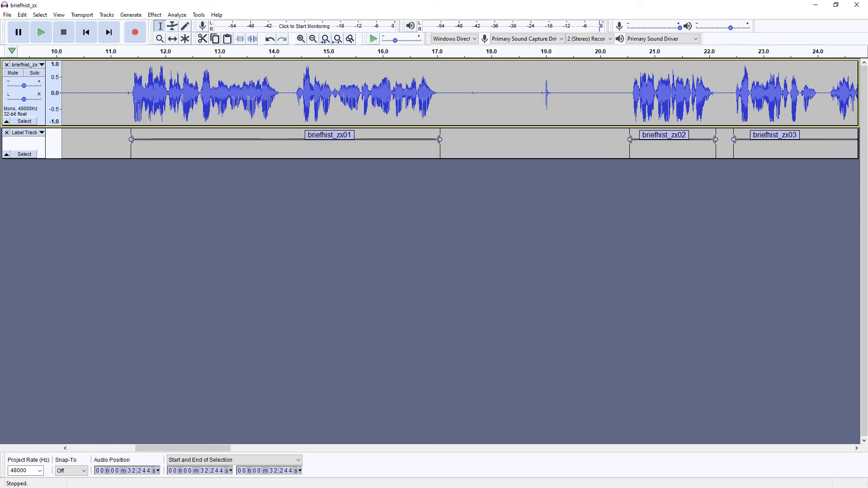